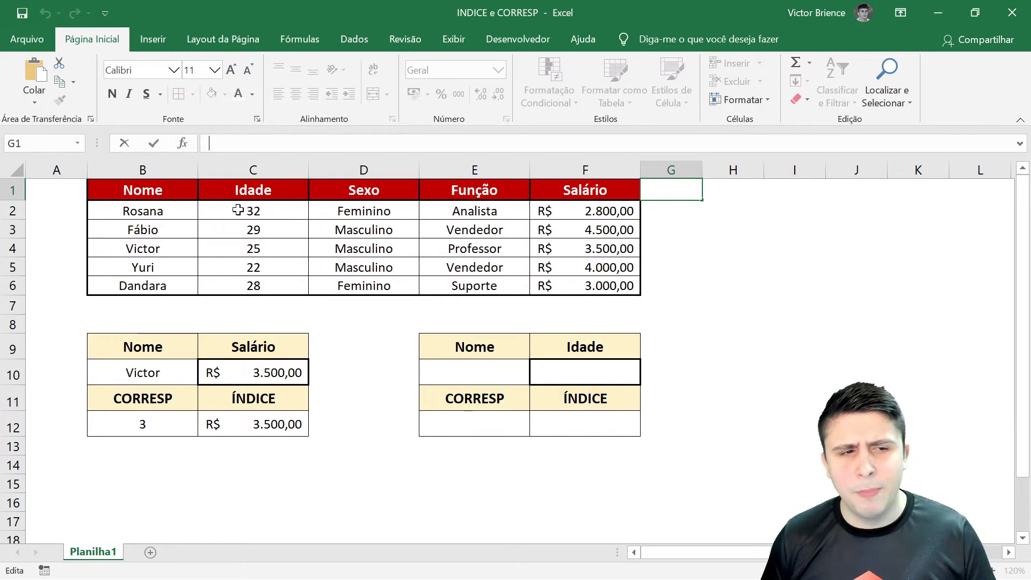
# Examine the employee table headers, the lookup name in B10 and the existing CORRESP and ÍNDICE formulas in row 12.
pyautogui.click(253, 195)
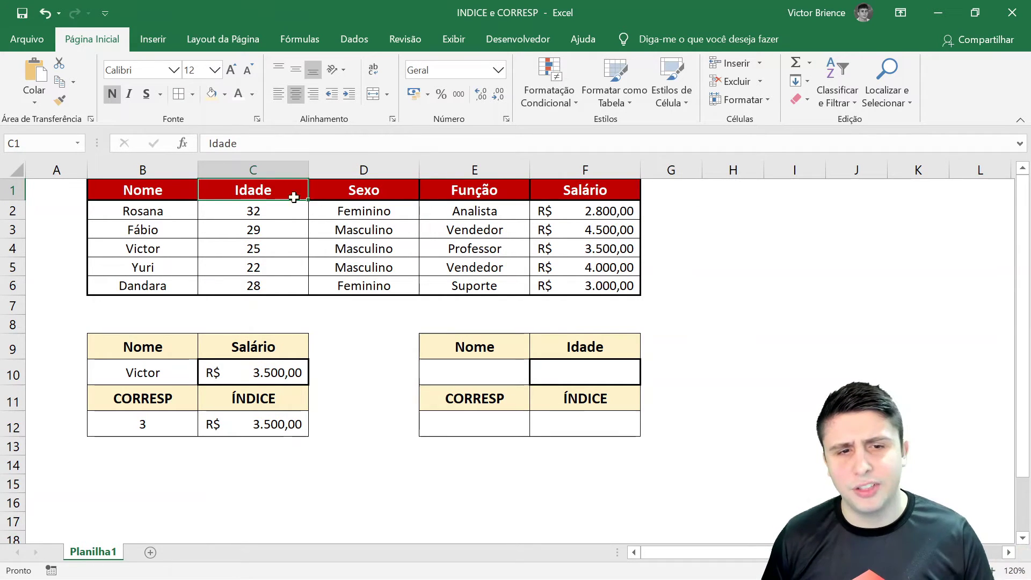
pyautogui.click(347, 196)
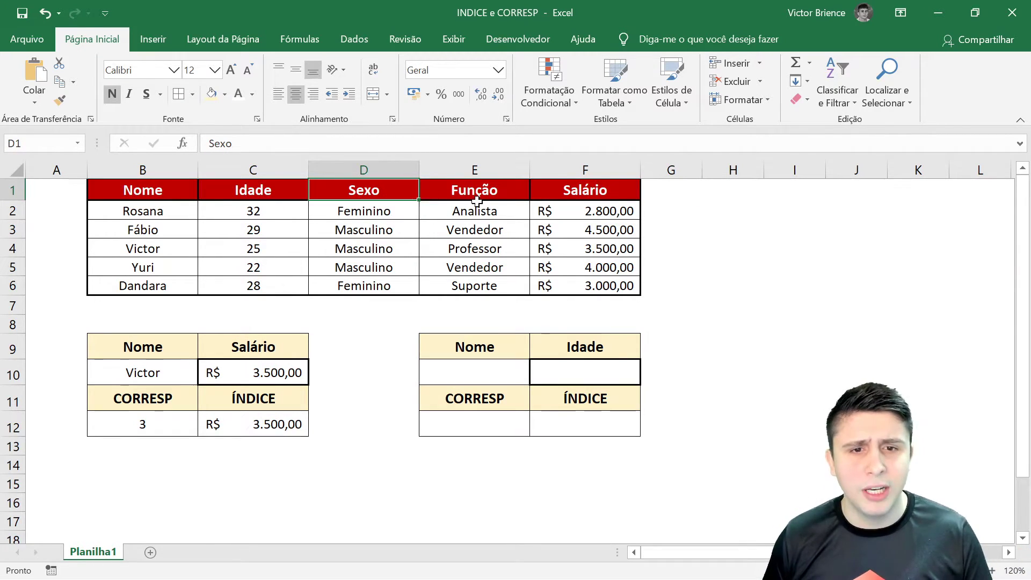
pyautogui.click(451, 191)
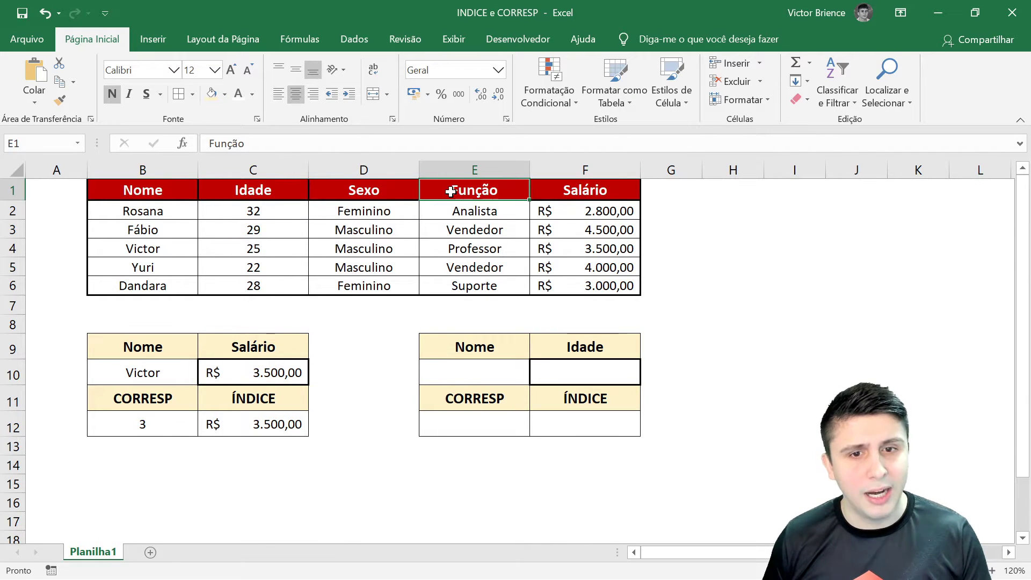
pyautogui.click(562, 190)
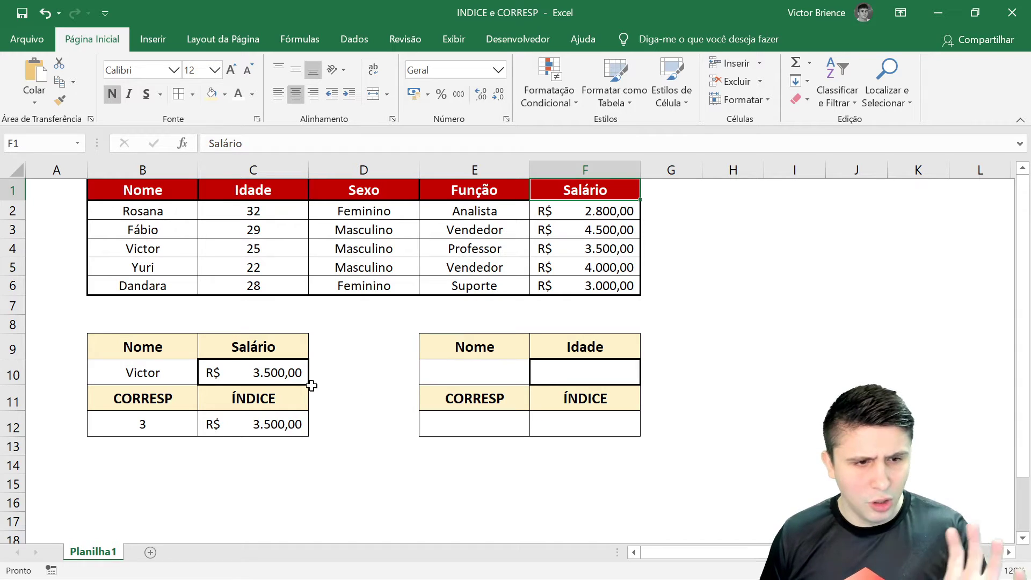
pyautogui.click(166, 379)
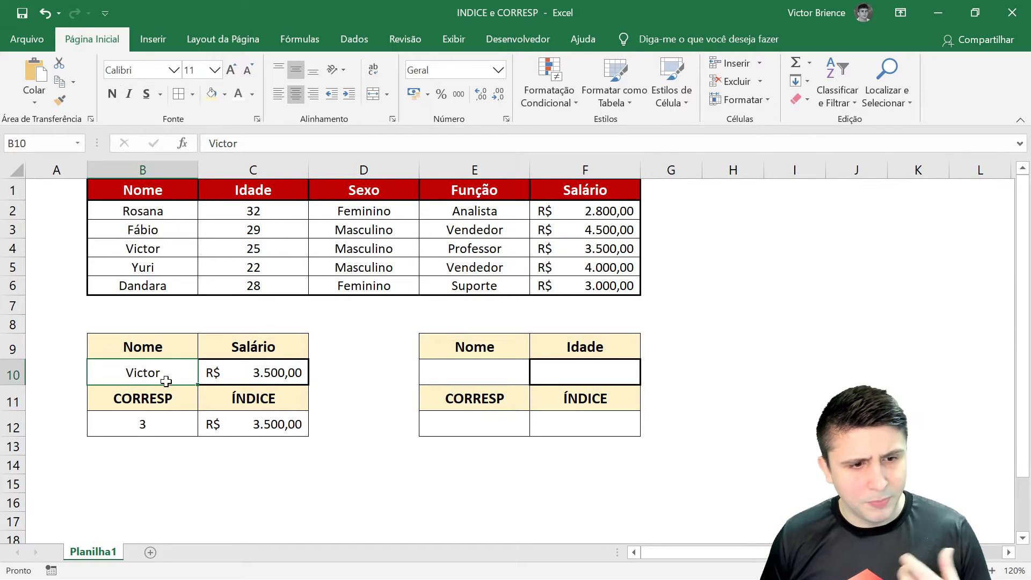
pyautogui.click(154, 425)
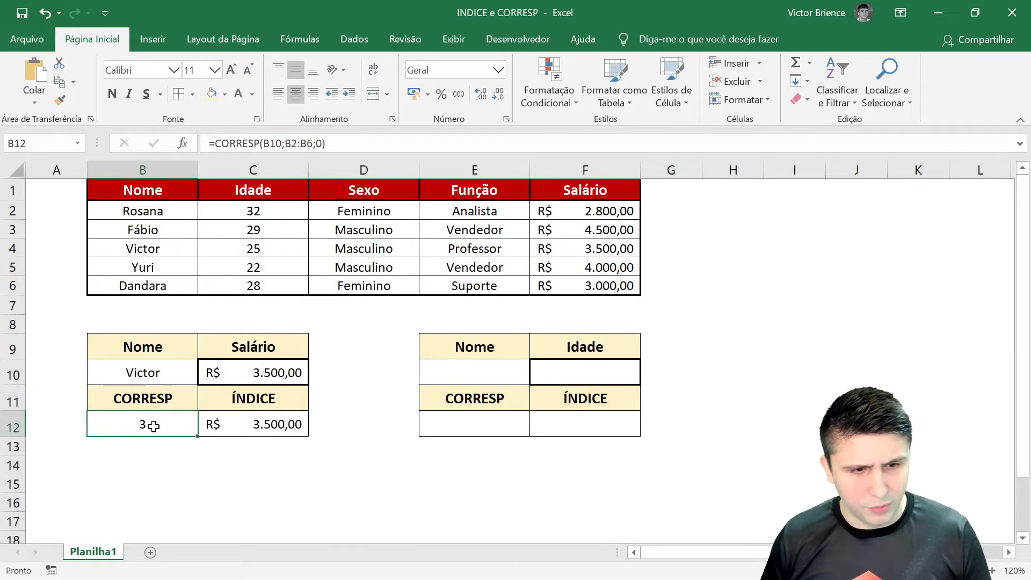
pyautogui.click(251, 425)
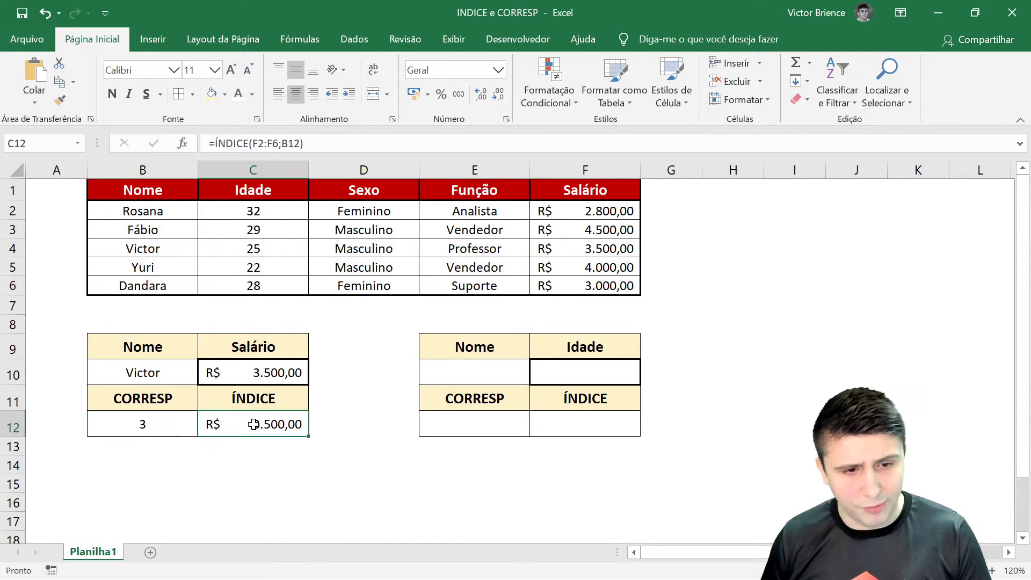
# Enter the name listed in B5 as the lookup name in B10 to test the existing formulas.
pyautogui.click(160, 377)
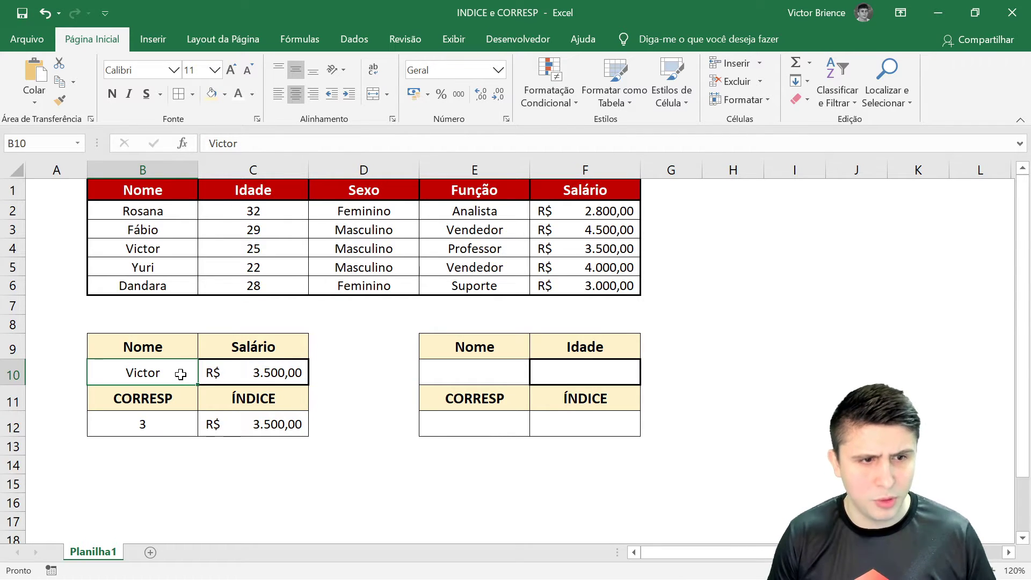
pyautogui.write('Yuri')
pyautogui.press('Return')
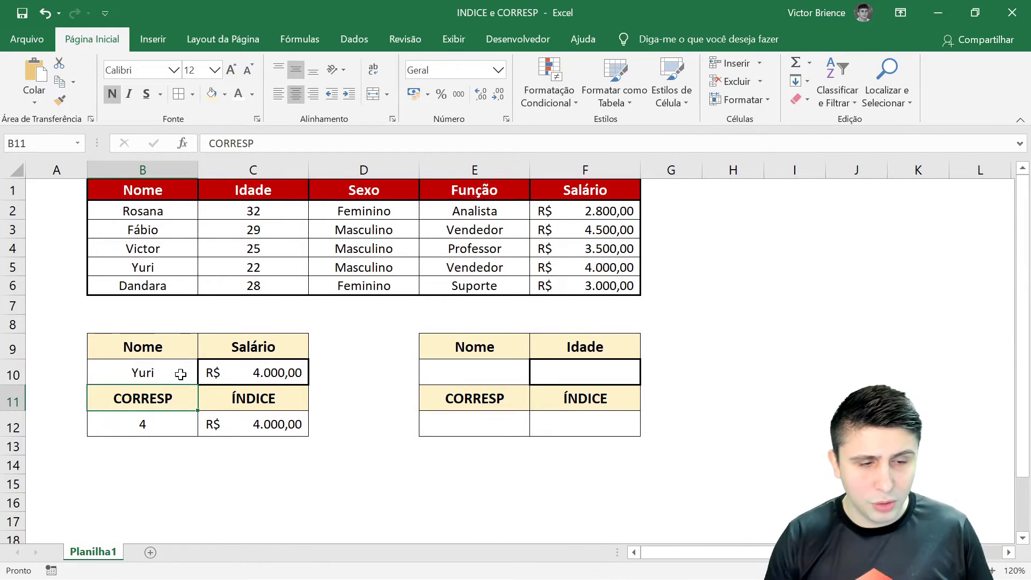
pyautogui.click(338, 375)
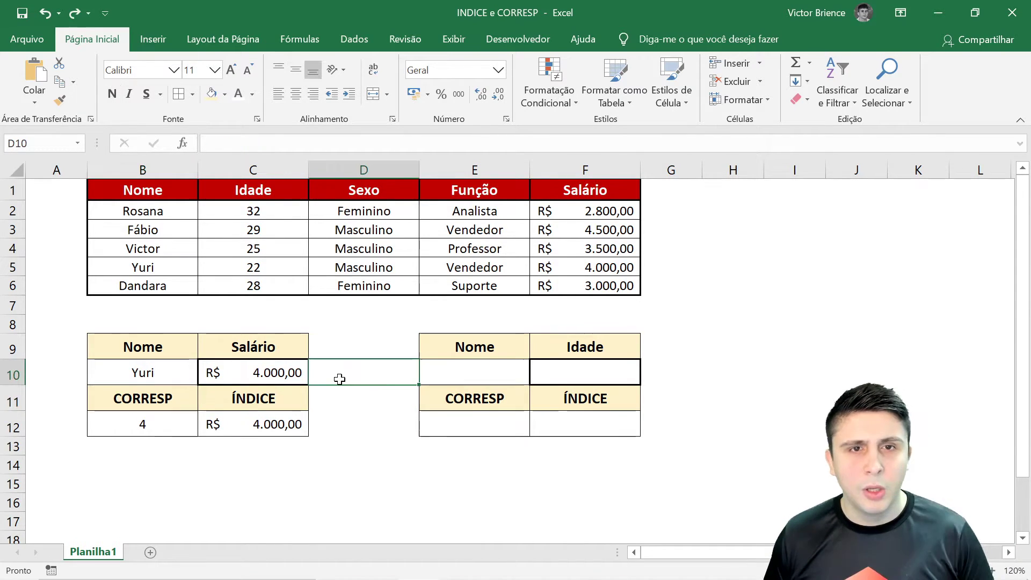
# Clear the existing formulas from the Salário cell C10, the ÍNDICE cell C12 and the CORRESP cell B12.
pyautogui.click(281, 375)
pyautogui.press('Delete')
pyautogui.click(250, 422)
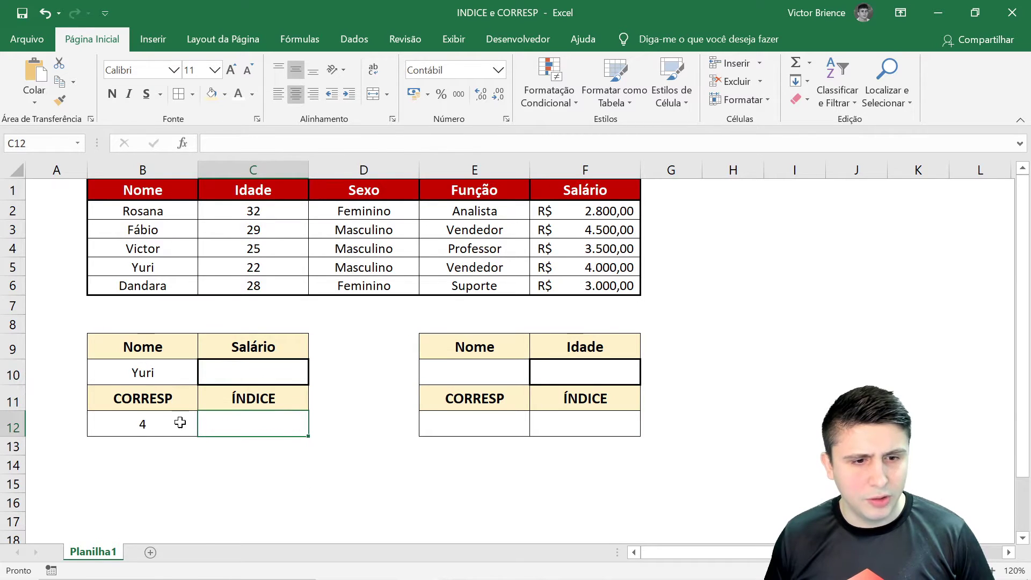
pyautogui.press('Delete')
pyautogui.click(140, 423)
pyautogui.press('Delete')
pyautogui.click(357, 376)
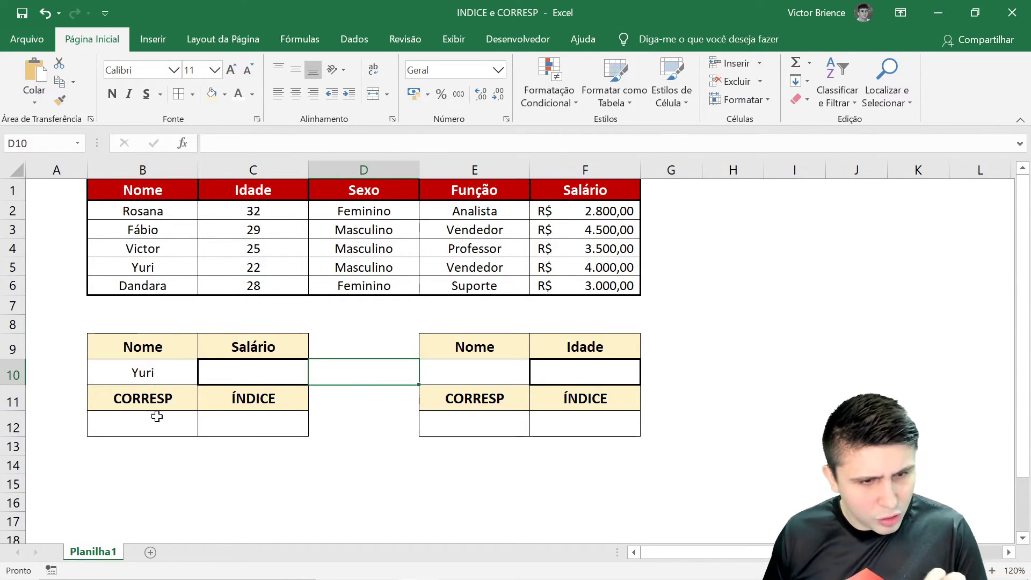
# Enter the name listed in B4 as the lookup name in B10 of the Salário block.
pyautogui.click(155, 371)
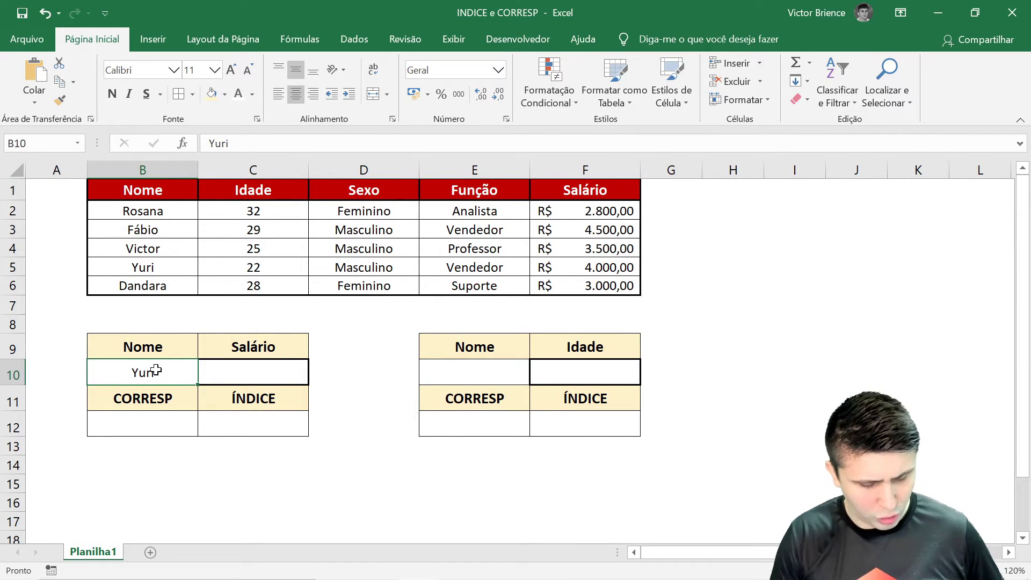
pyautogui.write('Victor')
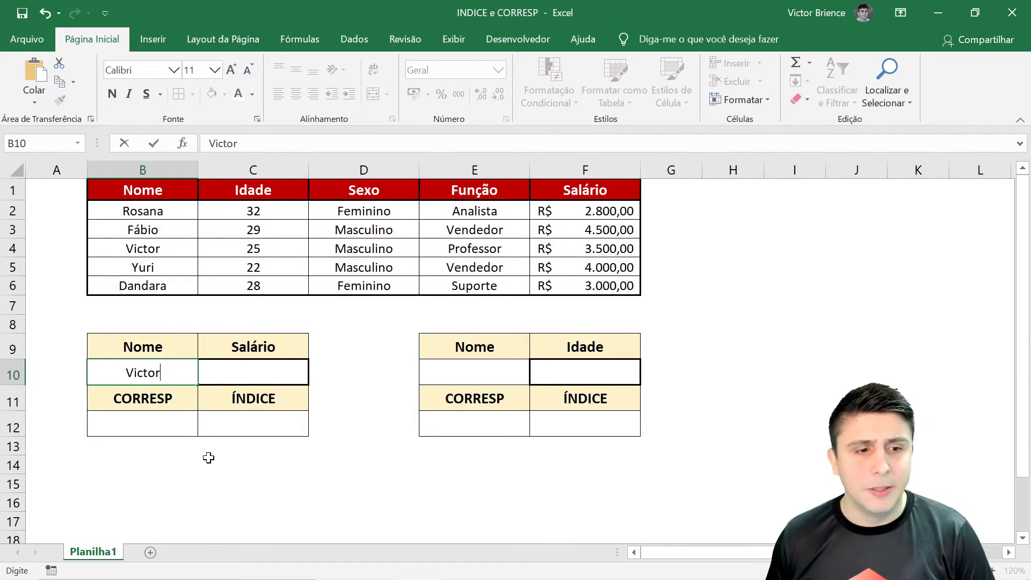
pyautogui.click(210, 457)
pyautogui.click(162, 422)
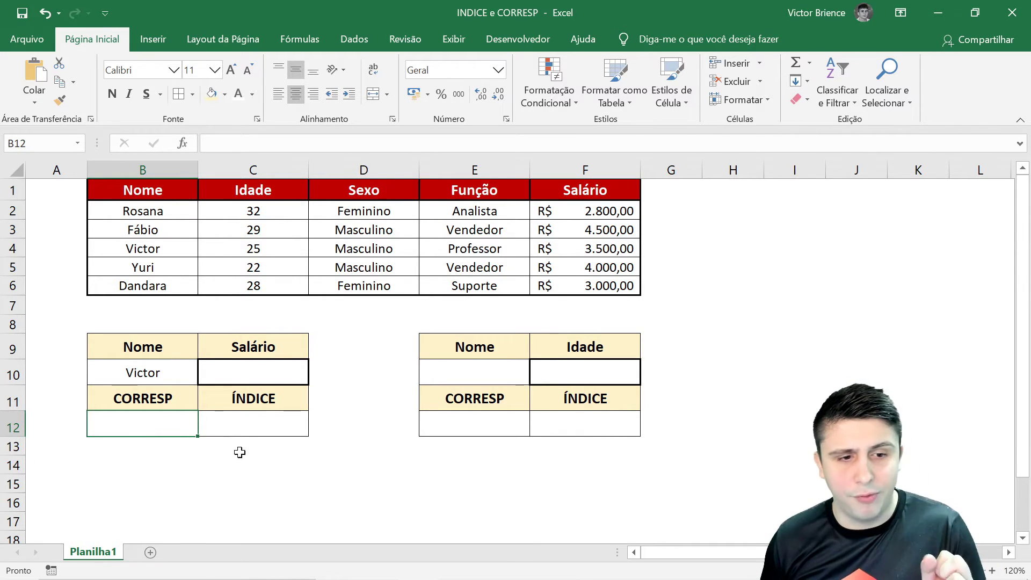
pyautogui.click(236, 429)
pyautogui.click(263, 376)
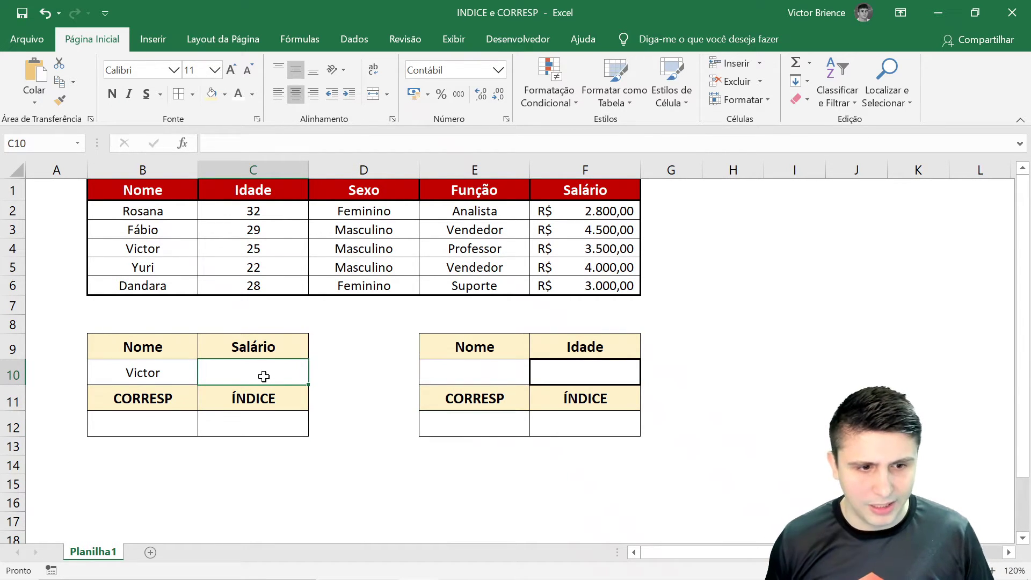
# Enter the formula =CORRESP(B10;B2:B6;0) in cell B12 to find the lookup name's position with an exact match.
pyautogui.click(168, 428)
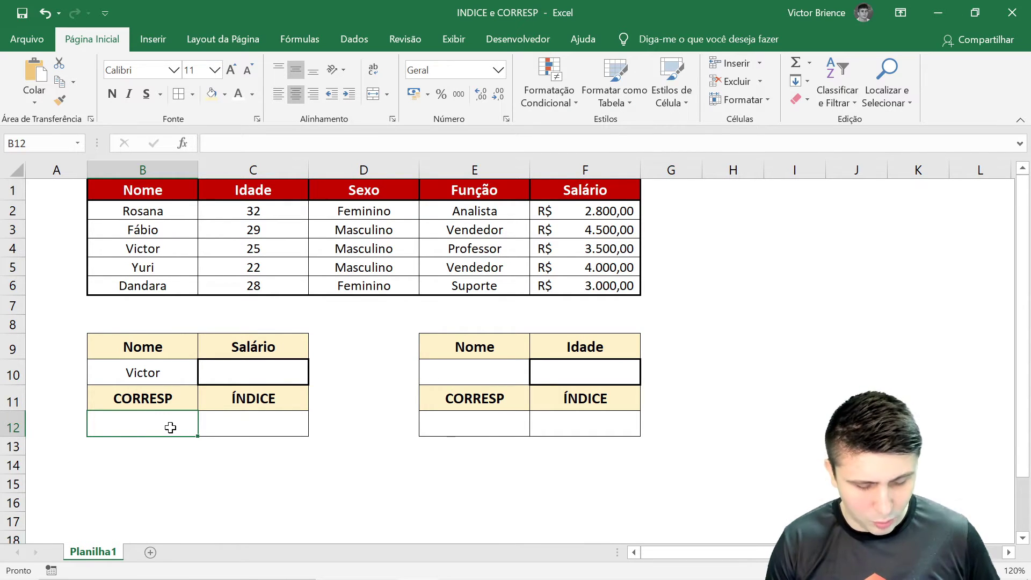
pyautogui.write('=corres')
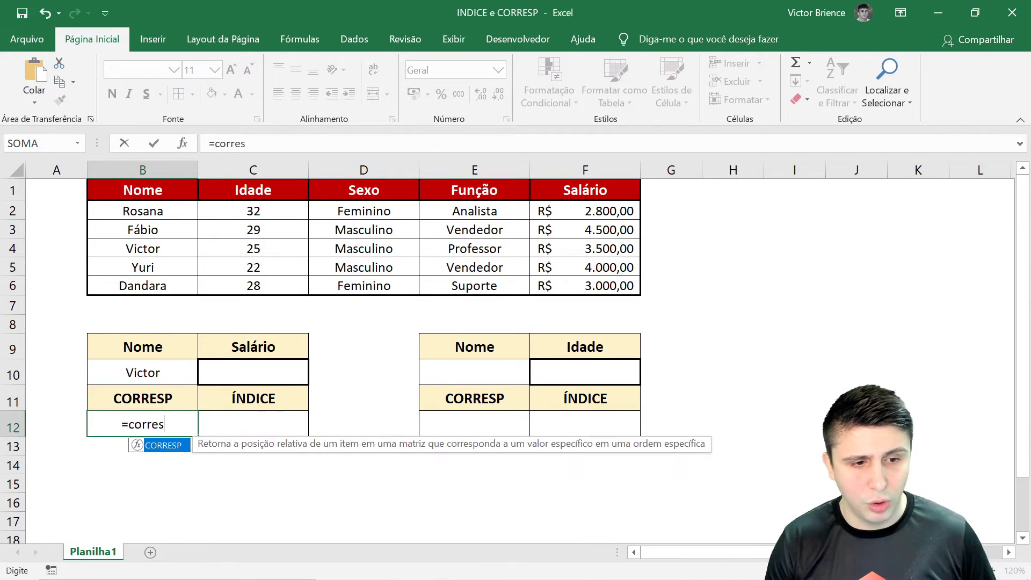
pyautogui.write('p')
pyautogui.press('Tab')
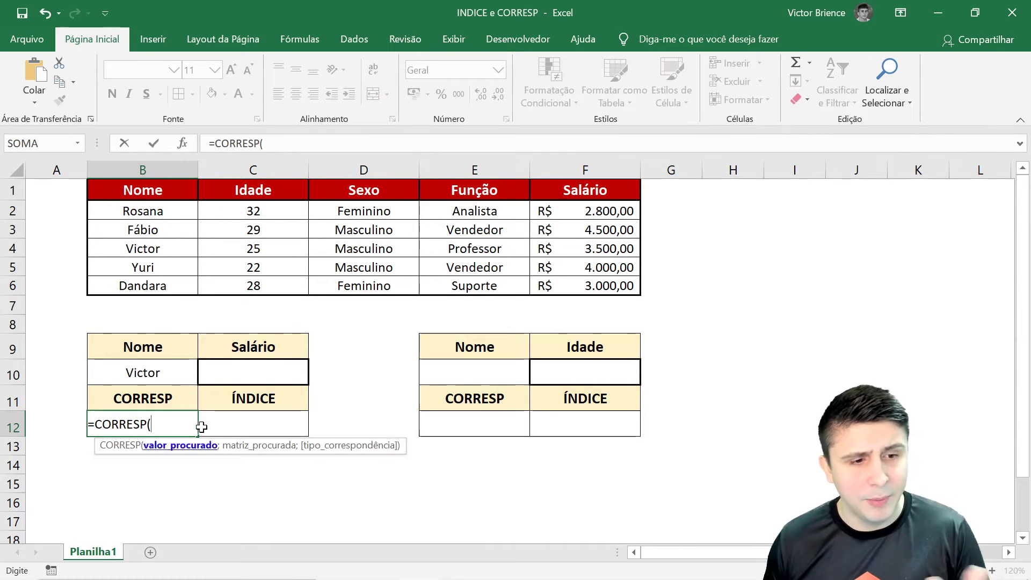
pyautogui.click(147, 379)
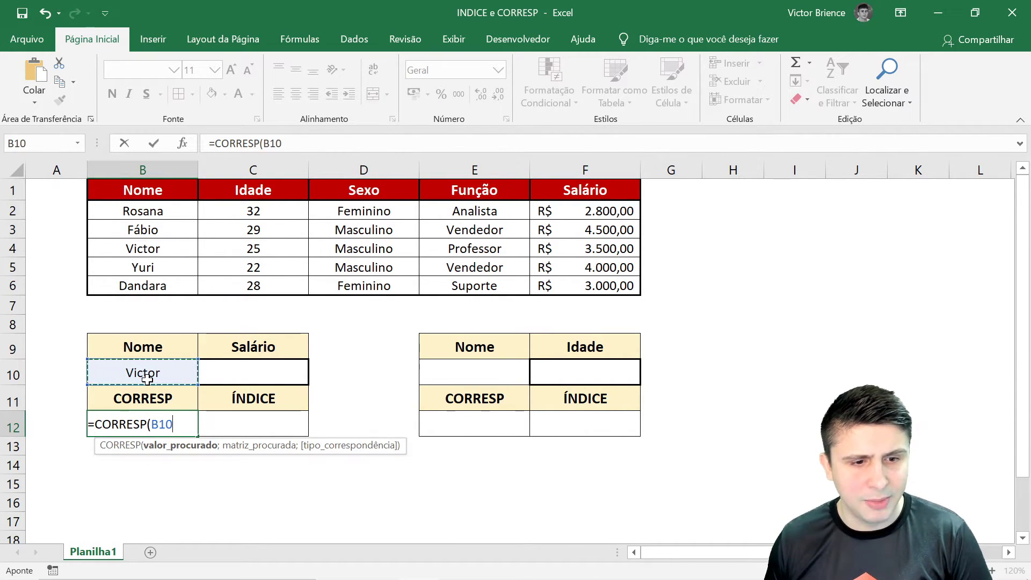
pyautogui.write(';')
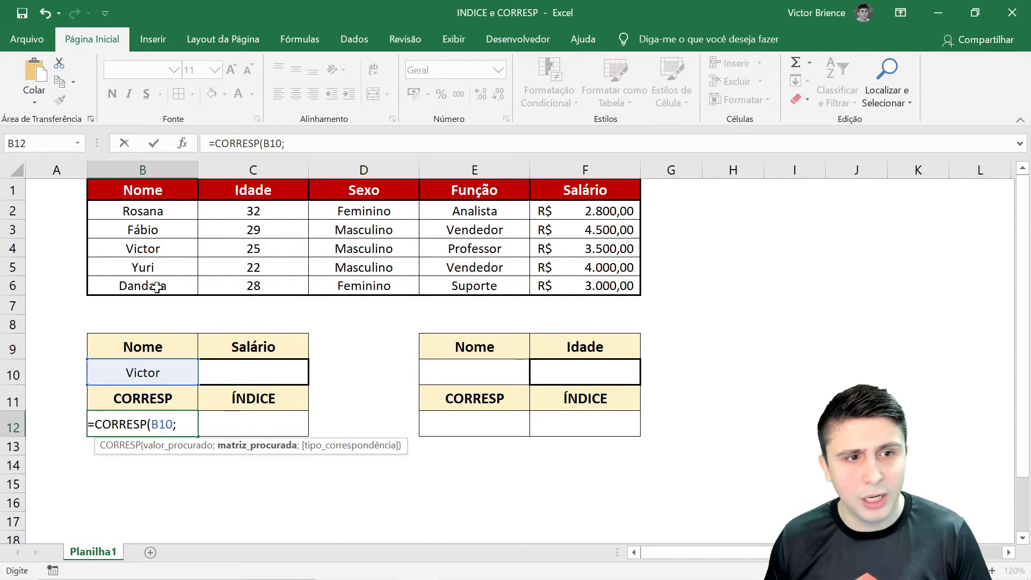
pyautogui.moveTo(146, 215); pyautogui.dragTo(161, 290)
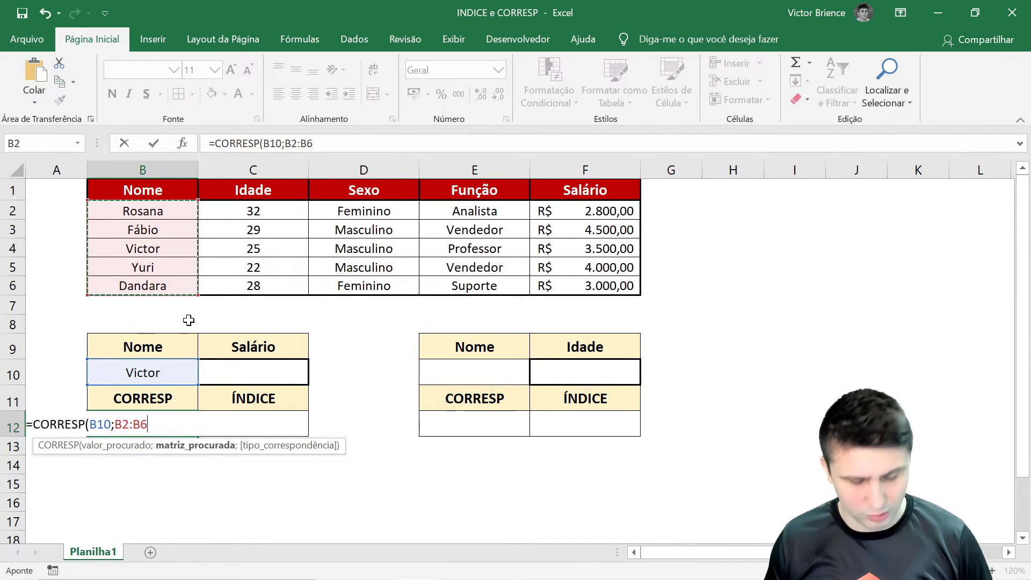
pyautogui.write(';')
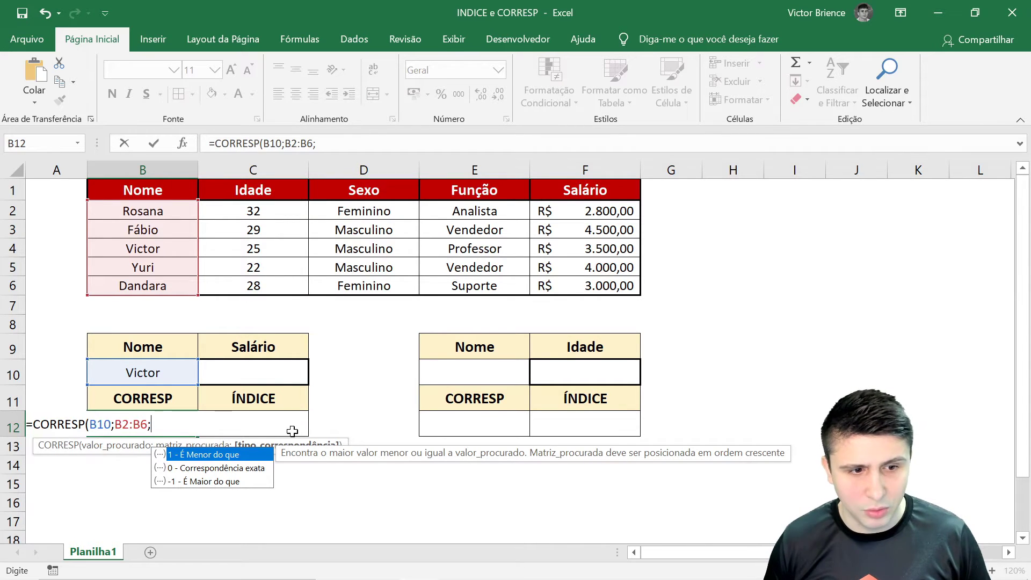
pyautogui.write(')')
pyautogui.press('Return')
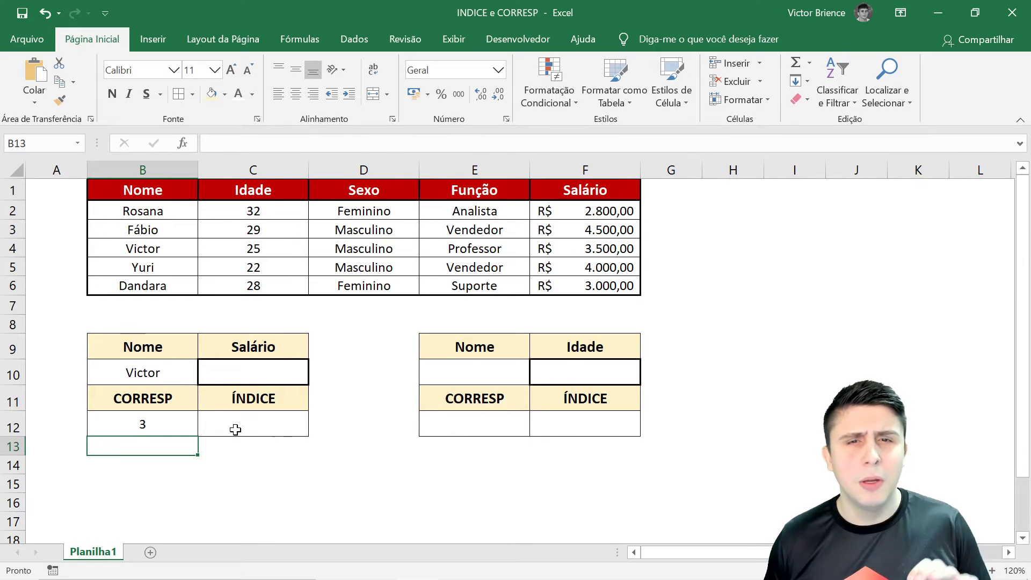
# Check the CORRESP position against the names in B2:B4, and test it with the name from B3 in B10.
pyautogui.click(172, 426)
pyautogui.click(154, 210)
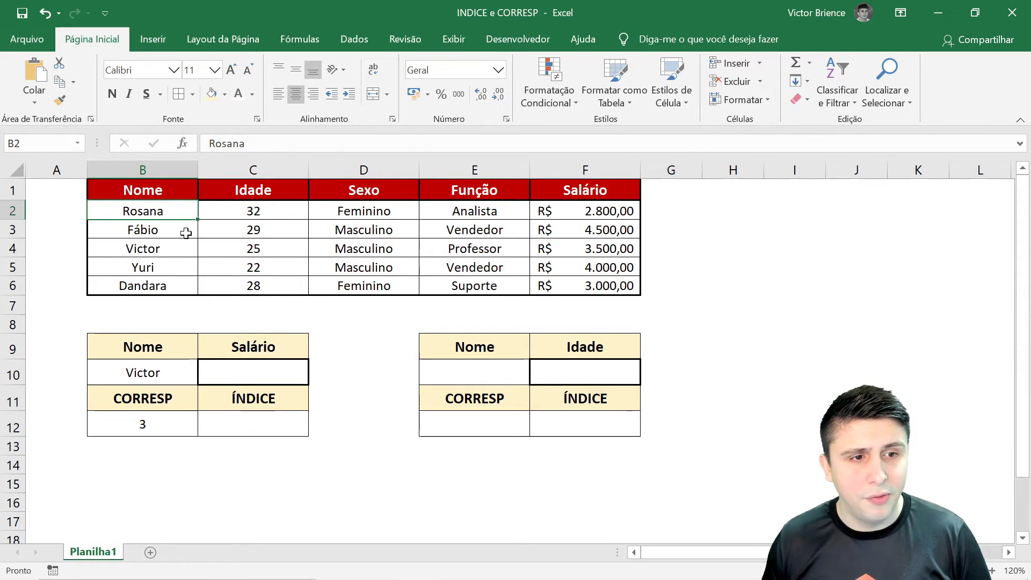
pyautogui.click(186, 232)
pyautogui.click(187, 248)
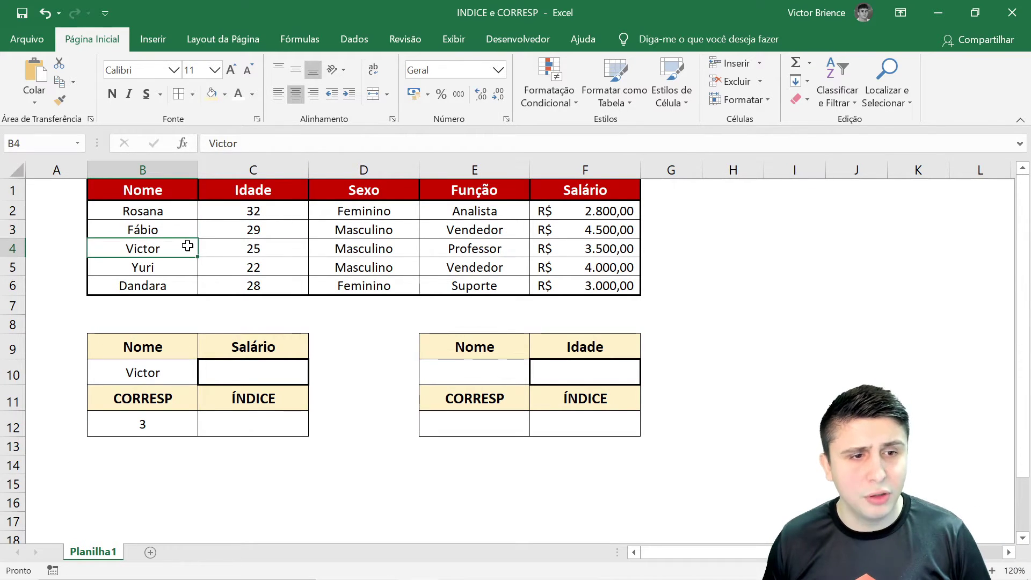
pyautogui.click(194, 368)
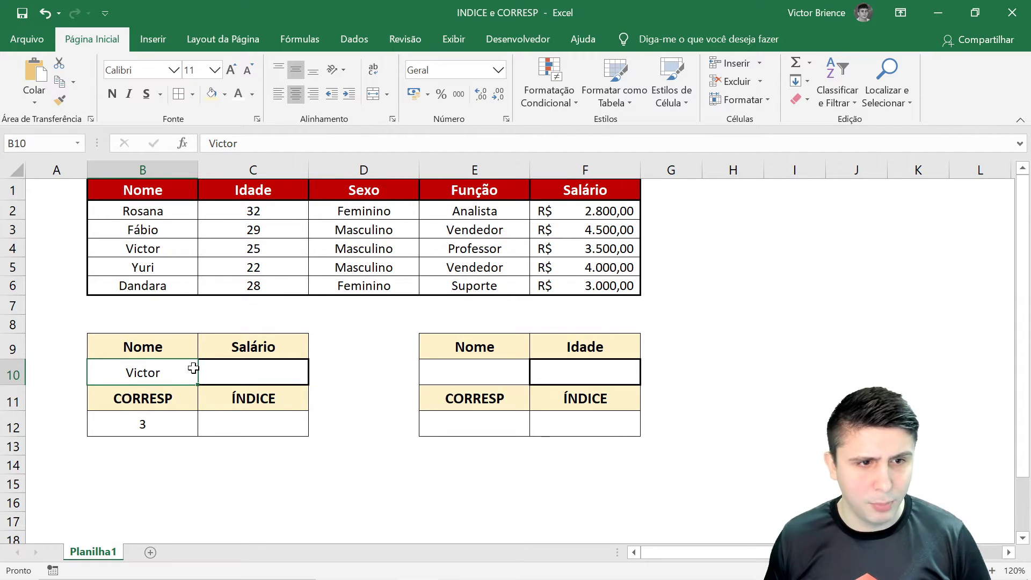
pyautogui.write('Fábio')
pyautogui.press('Return')
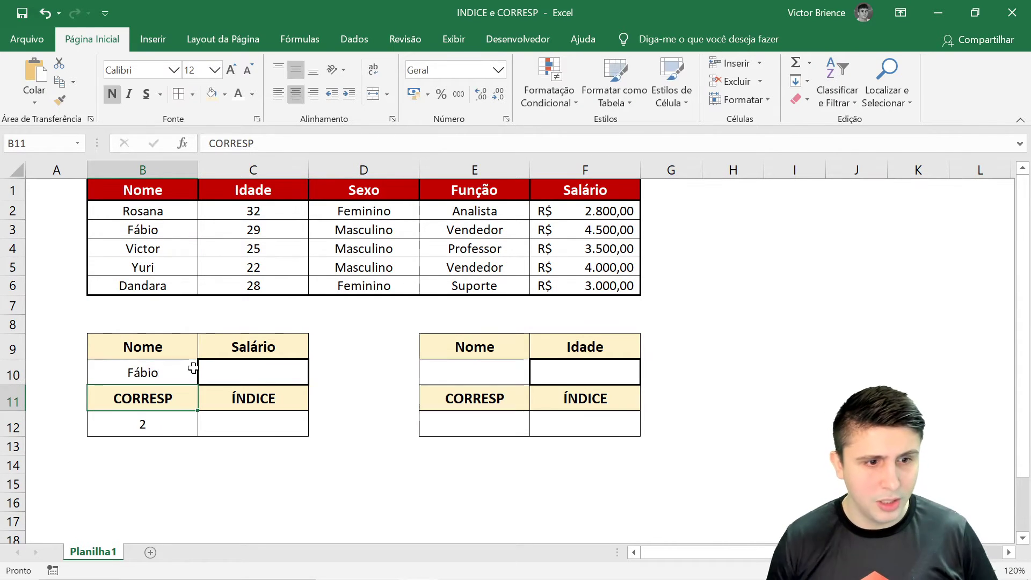
pyautogui.click(143, 430)
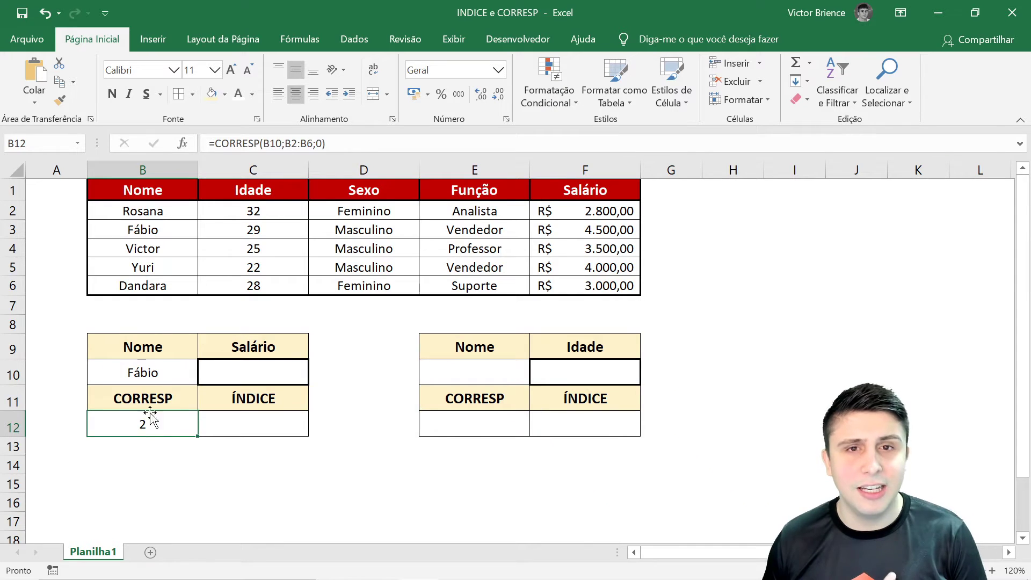
# Set the lookup name in B10 back to the one listed in B4.
pyautogui.click(156, 380)
pyautogui.write('Victor')
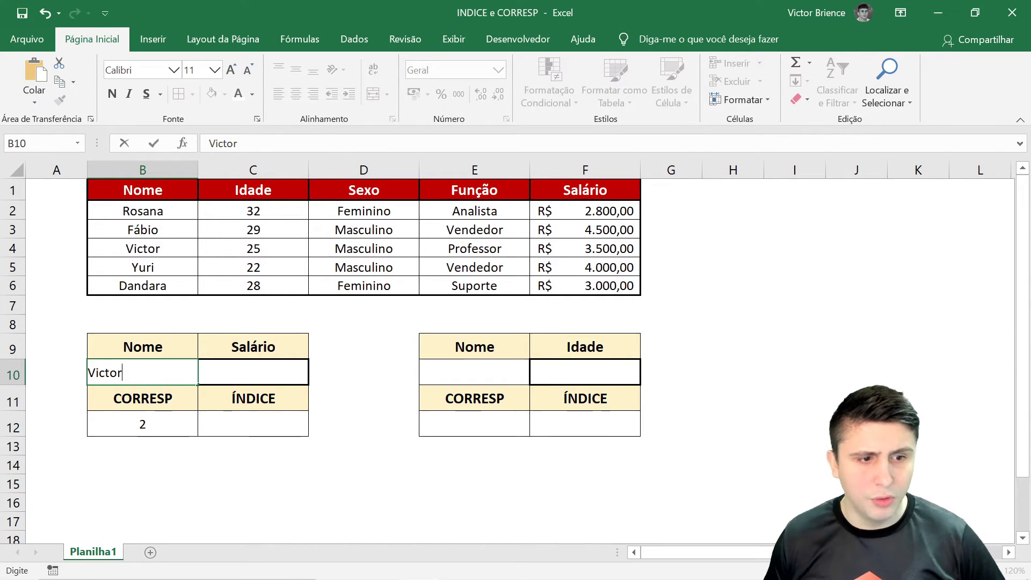
pyautogui.click(185, 459)
# Test the formula =ÍNDICE(F2:F6;2) in cell C12 with a fixed row number and compare its result with the salary in F3.
pyautogui.click(275, 426)
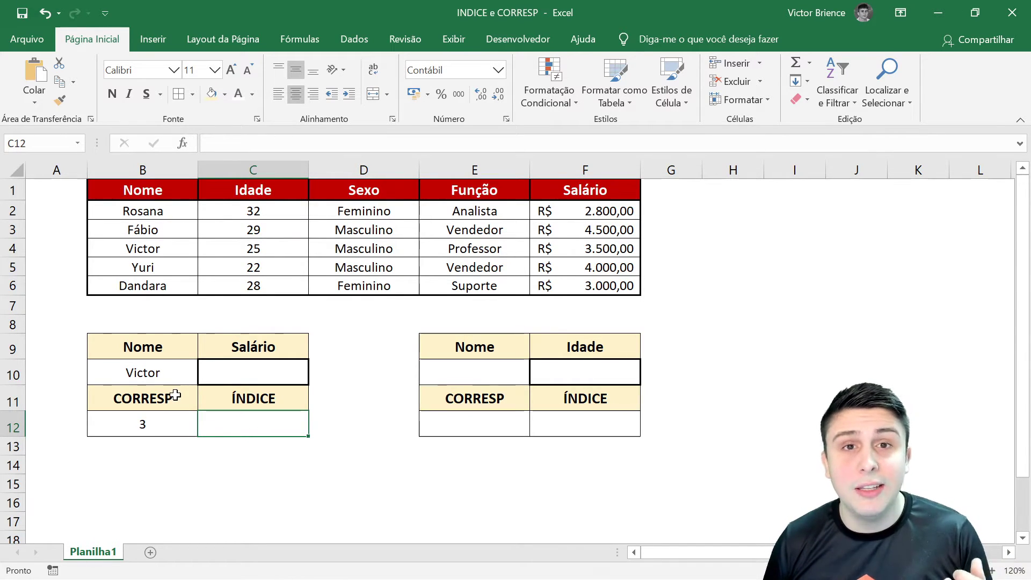
pyautogui.click(164, 426)
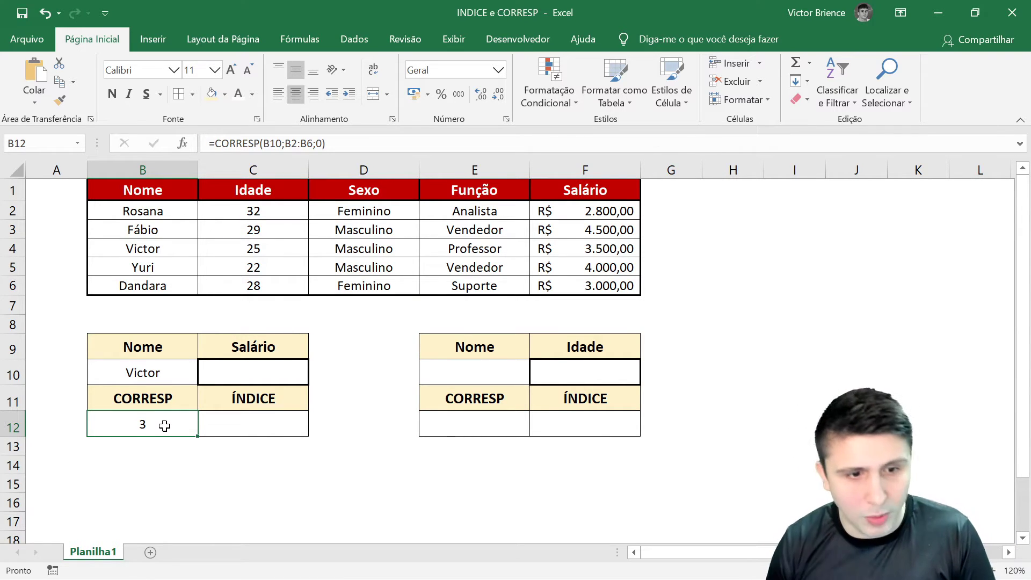
pyautogui.click(249, 421)
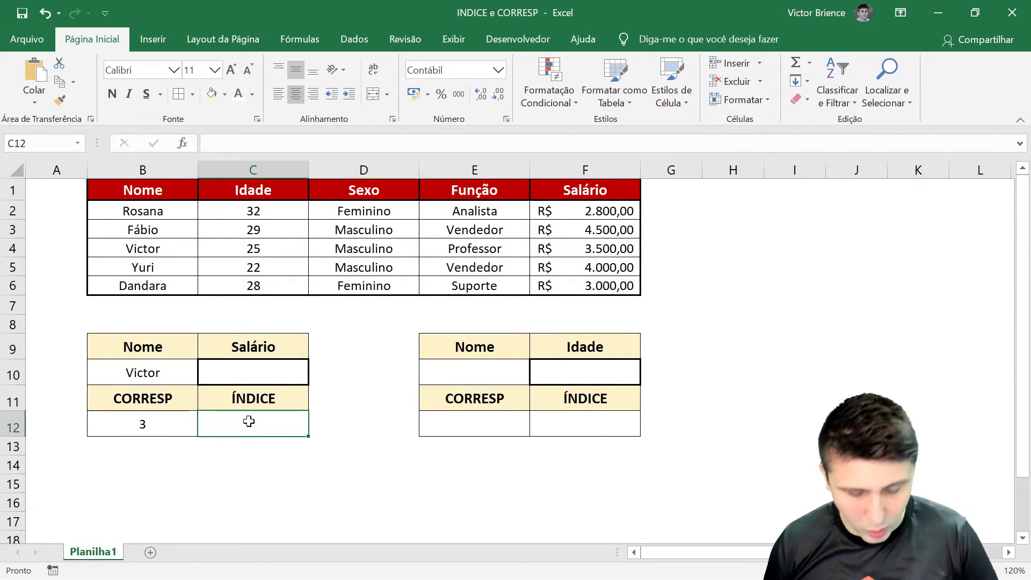
pyautogui.write('==índ')
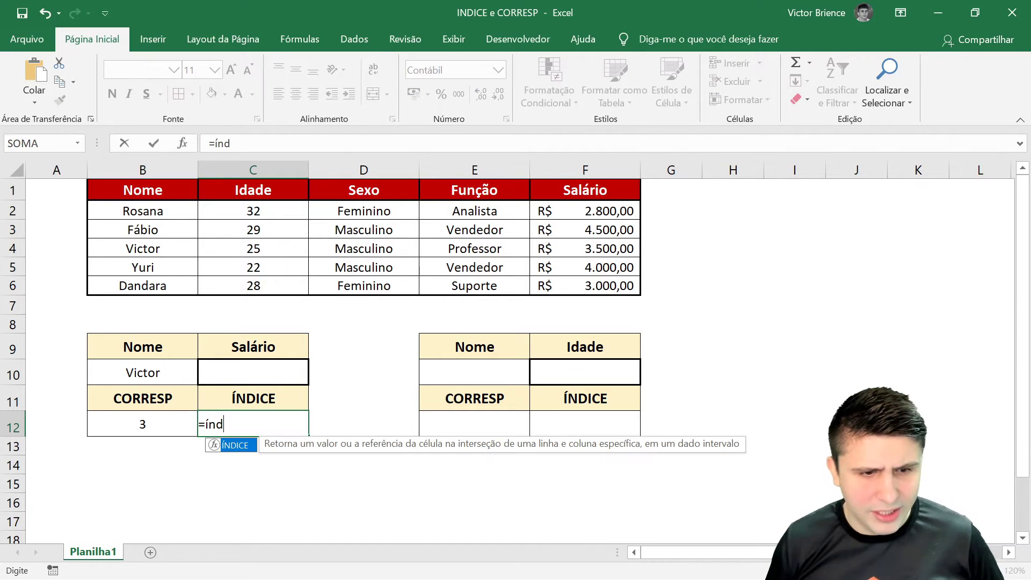
pyautogui.doubleClick(227, 442)
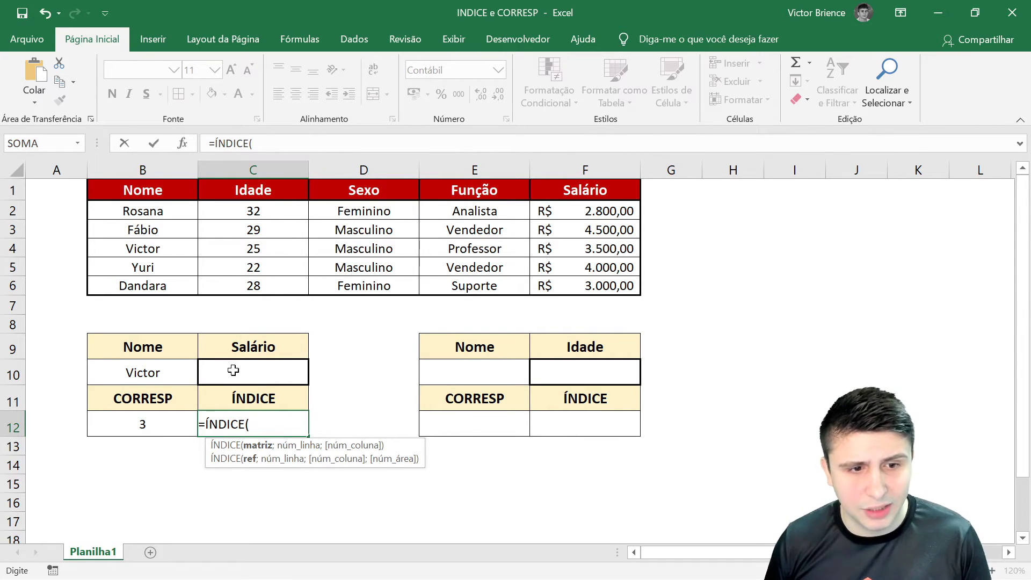
pyautogui.moveTo(567, 216); pyautogui.dragTo(578, 279)
pyautogui.write(';2')
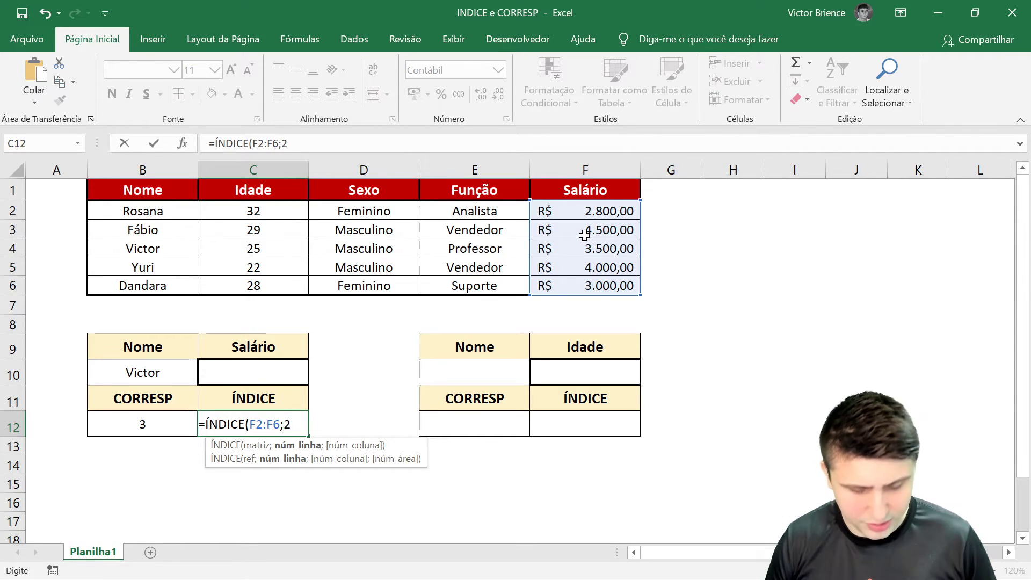
pyautogui.press('Return')
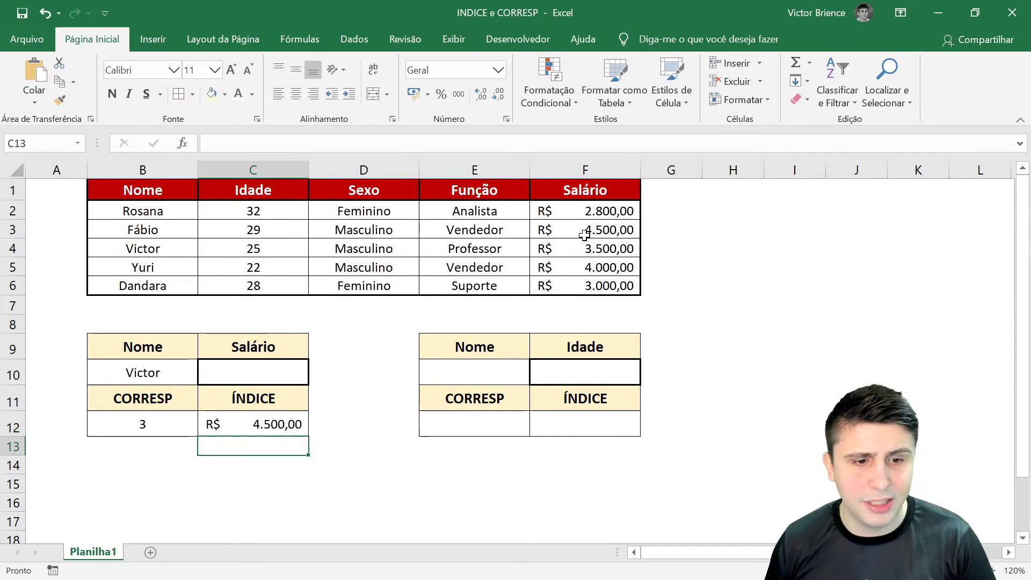
pyautogui.click(566, 230)
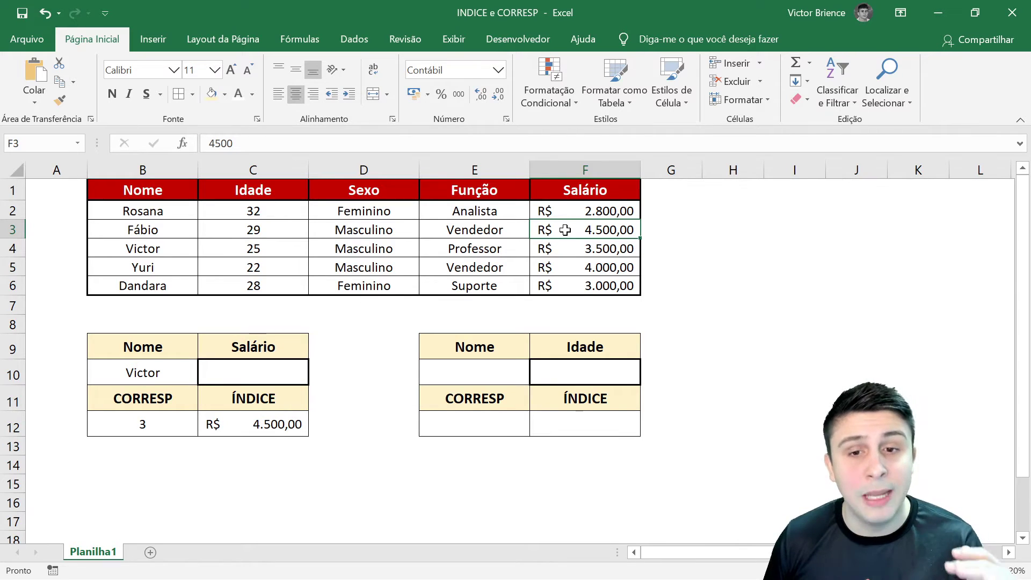
# Replace the formula in C12 with =ÍNDICE(F2:F6;B12) so the row number comes from the CORRESP cell.
pyautogui.click(250, 426)
pyautogui.press('Delete')
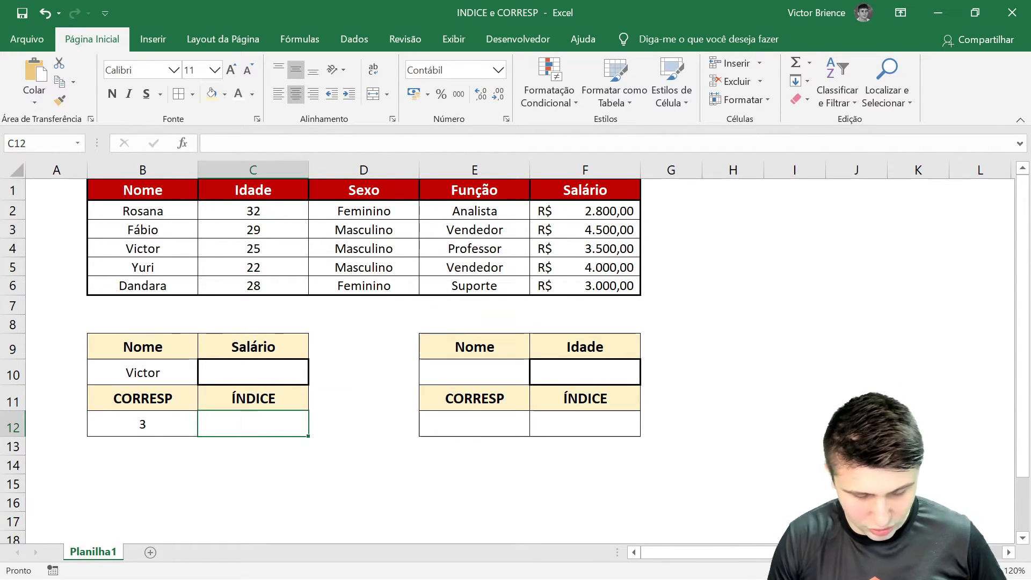
pyautogui.write('=índic')
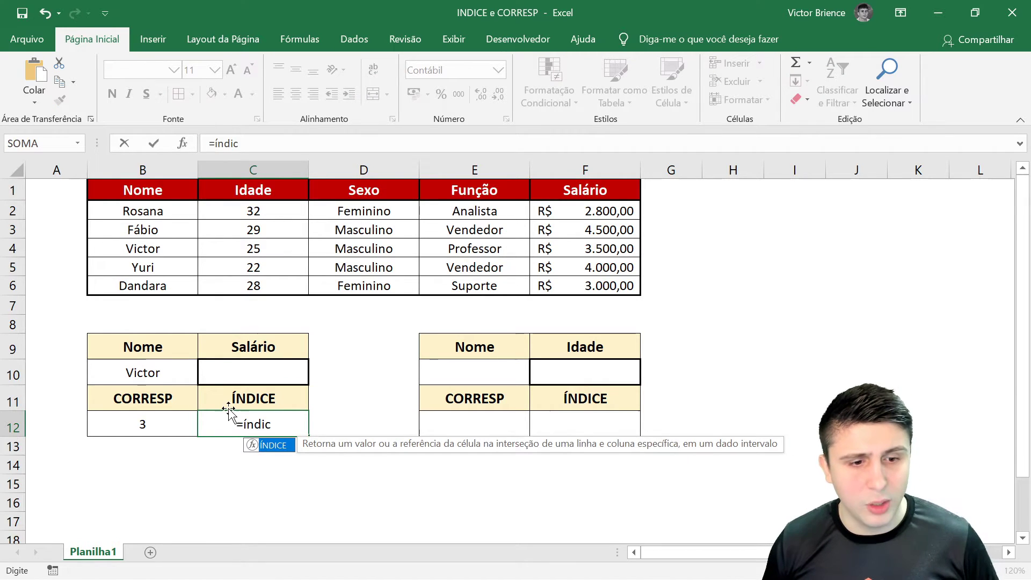
pyautogui.press('Tab')
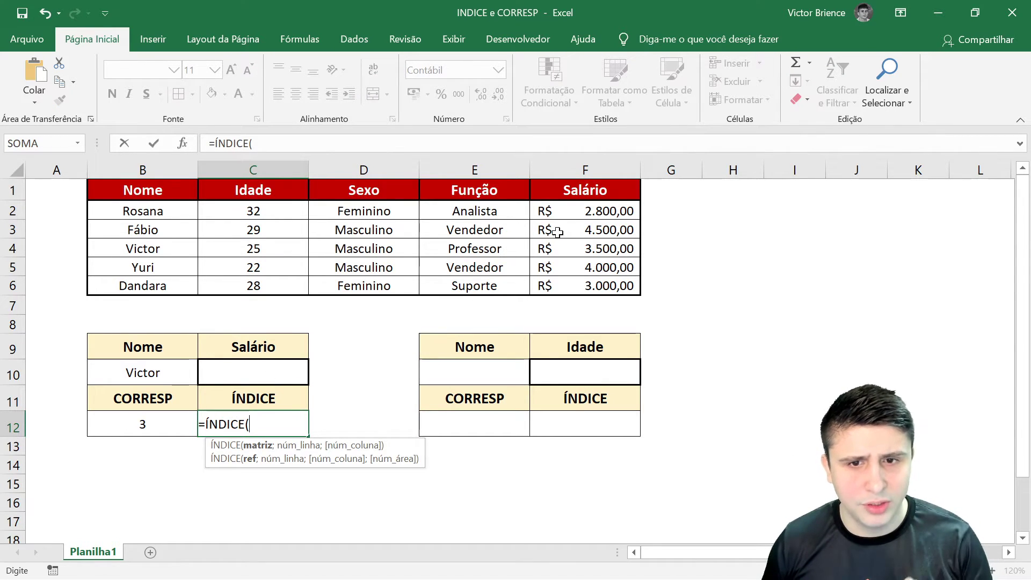
pyautogui.moveTo(564, 211); pyautogui.dragTo(571, 278)
pyautogui.write(';')
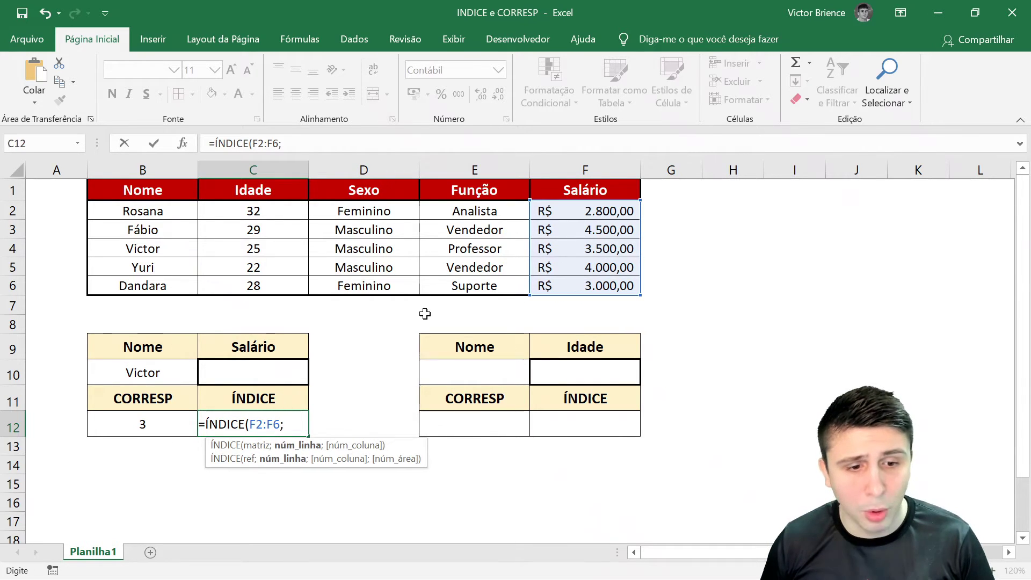
pyautogui.click(156, 425)
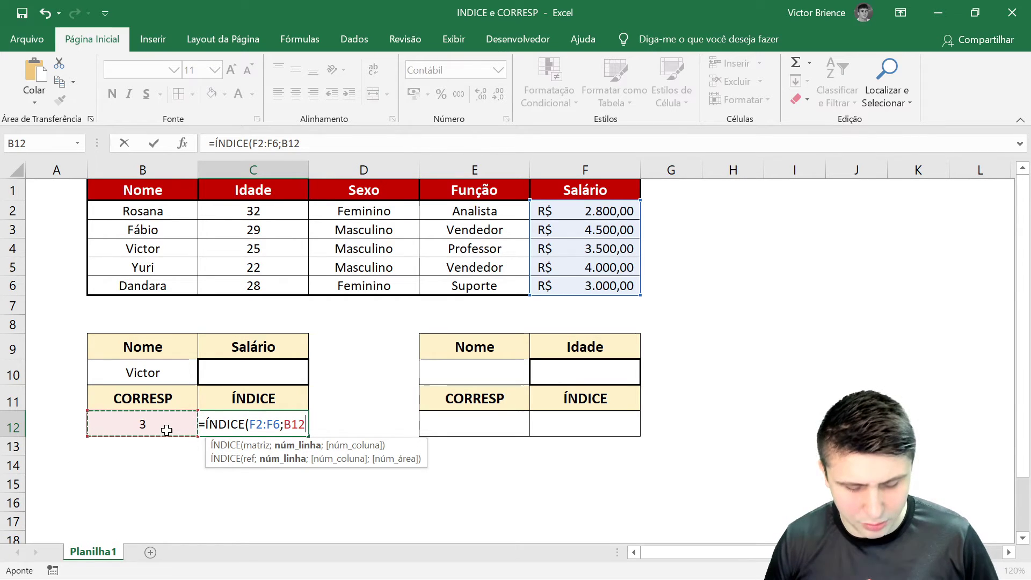
pyautogui.write(')')
pyautogui.press('Return')
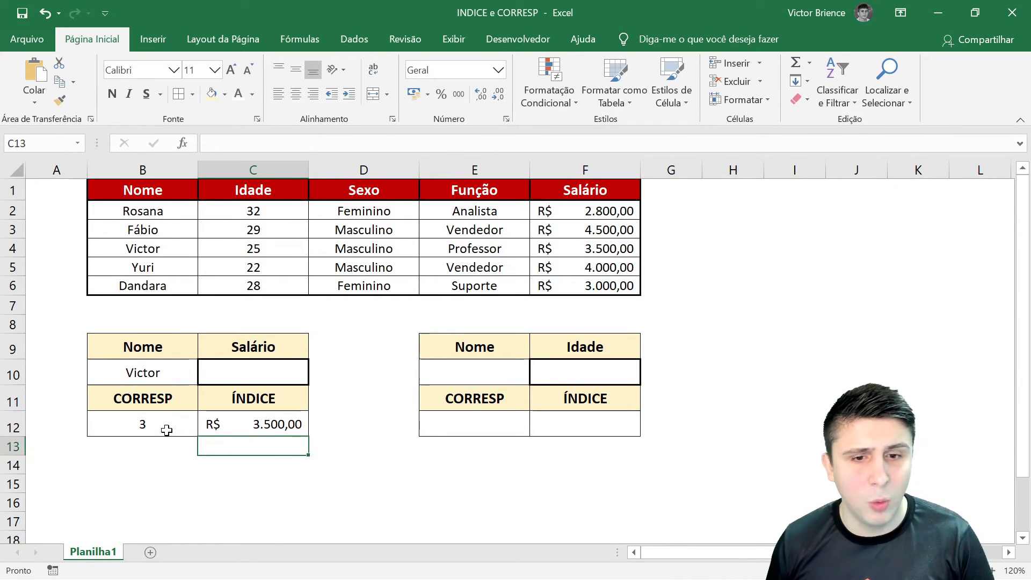
# Compare the CORRESP position in B12 and the ÍNDICE result in C12 with the salaries in F2:F4 and the name in B4.
pyautogui.click(164, 427)
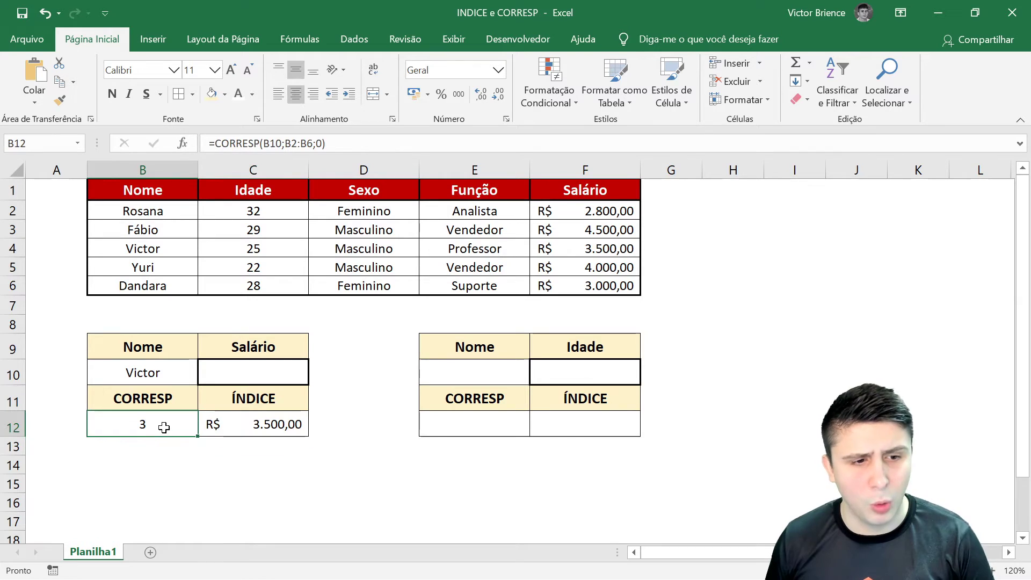
pyautogui.click(561, 211)
pyautogui.click(566, 231)
pyautogui.click(579, 249)
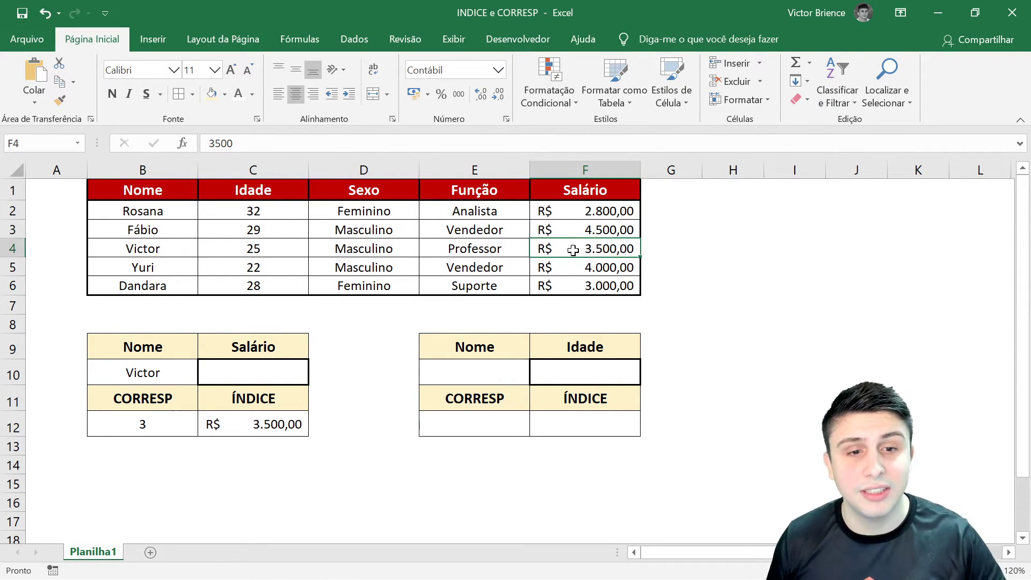
pyautogui.click(144, 247)
pyautogui.click(546, 251)
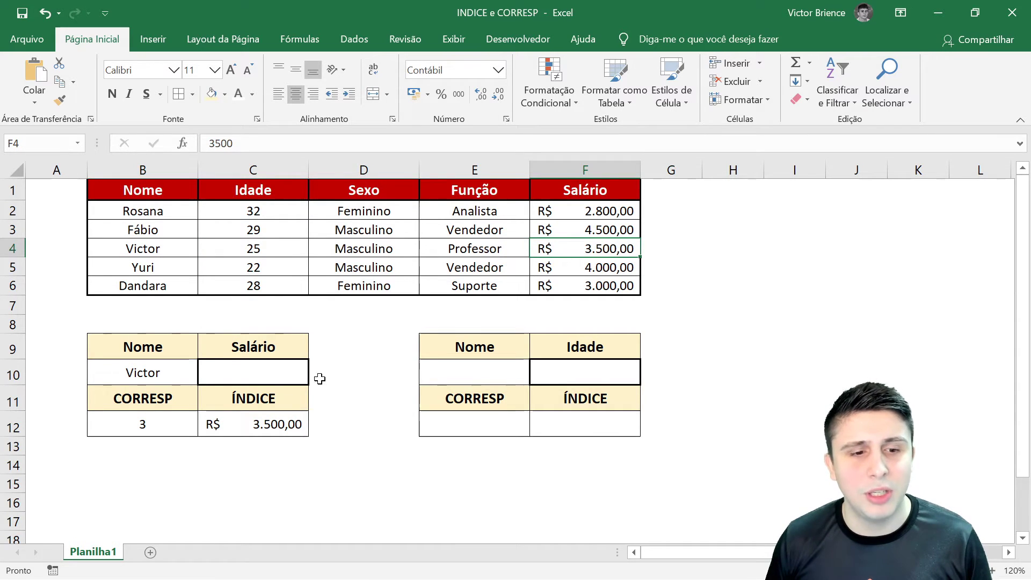
pyautogui.click(145, 424)
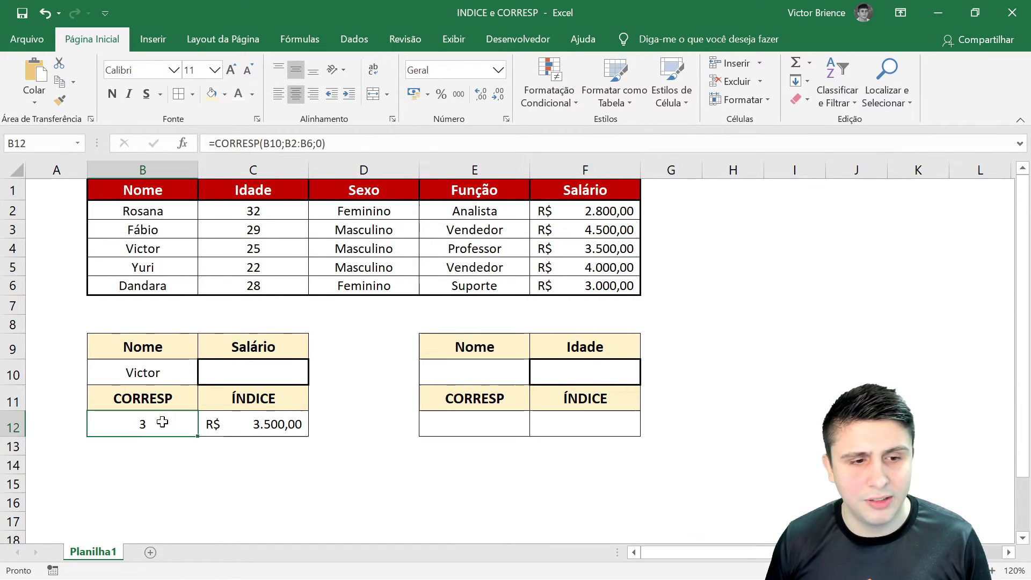
pyautogui.click(234, 424)
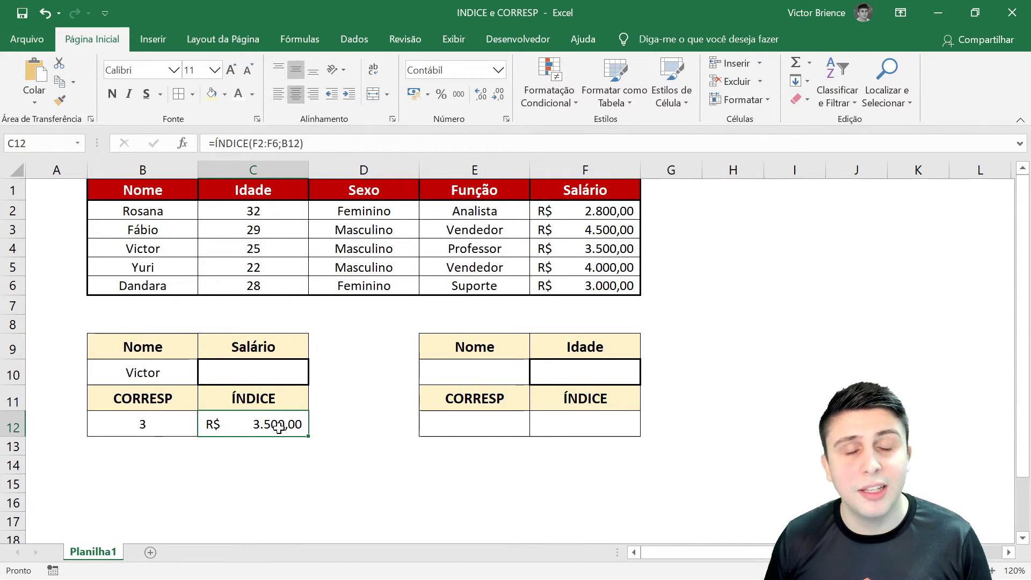
# Set the lookup name in B10 to the one listed in B6, and check B12 and C12 against row 6 of the table.
pyautogui.click(157, 375)
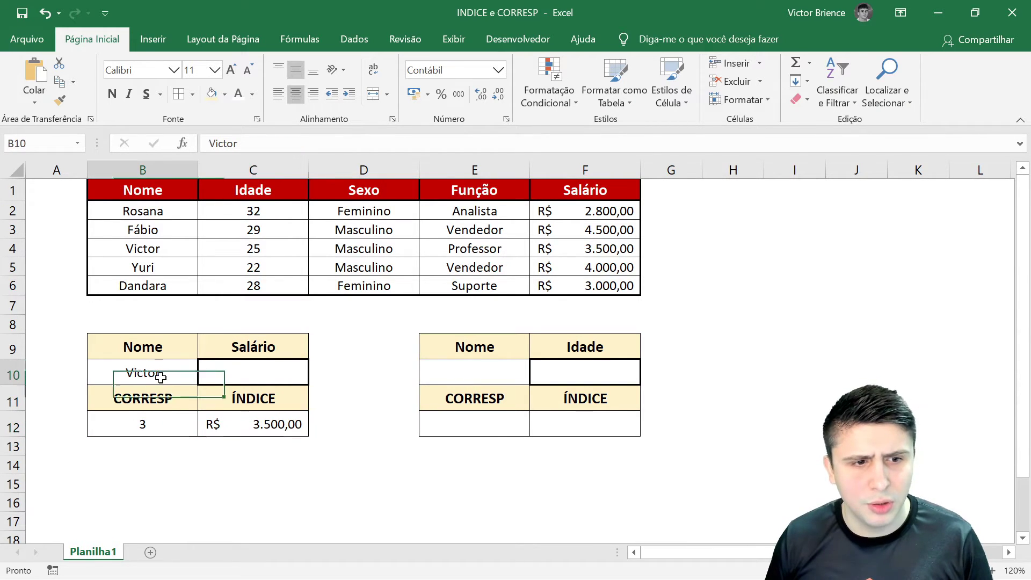
pyautogui.write('Dandara')
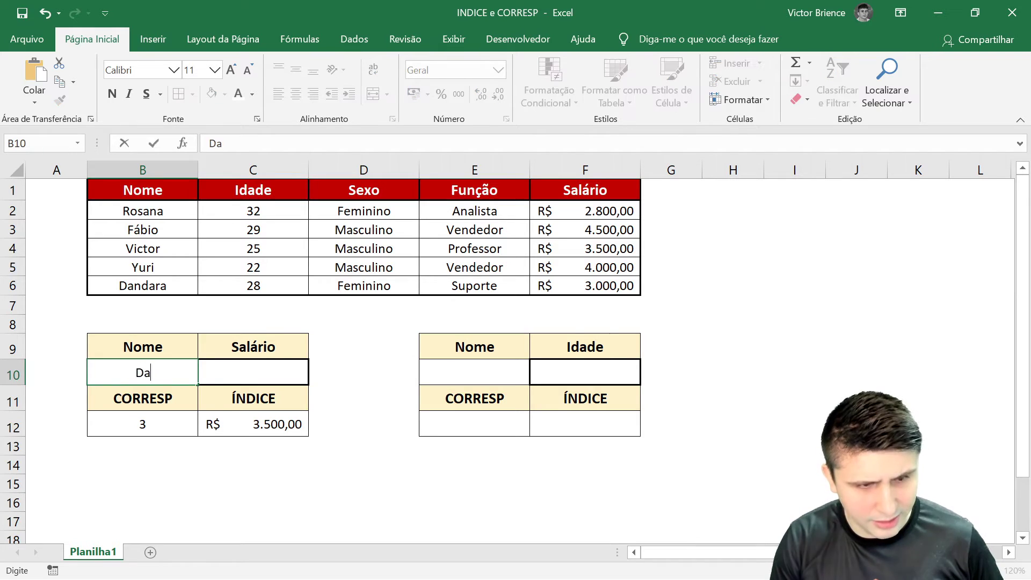
pyautogui.press('Return')
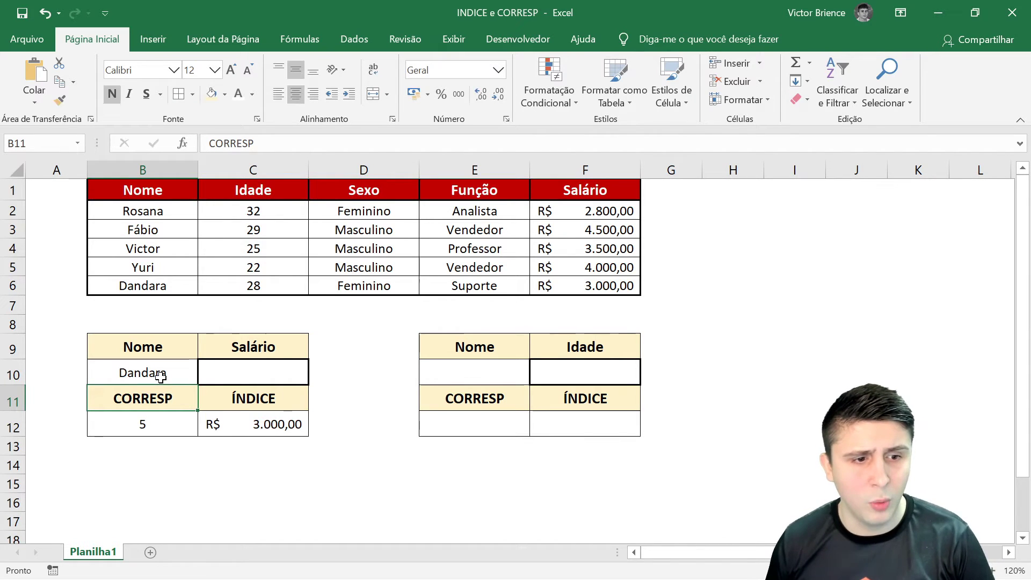
pyautogui.click(170, 428)
pyautogui.click(151, 284)
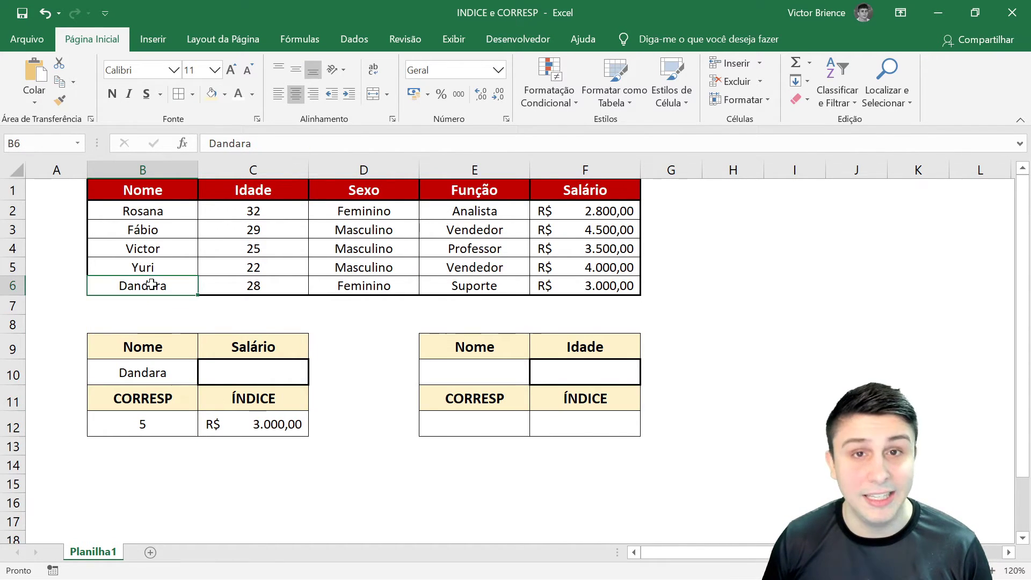
pyautogui.click(256, 425)
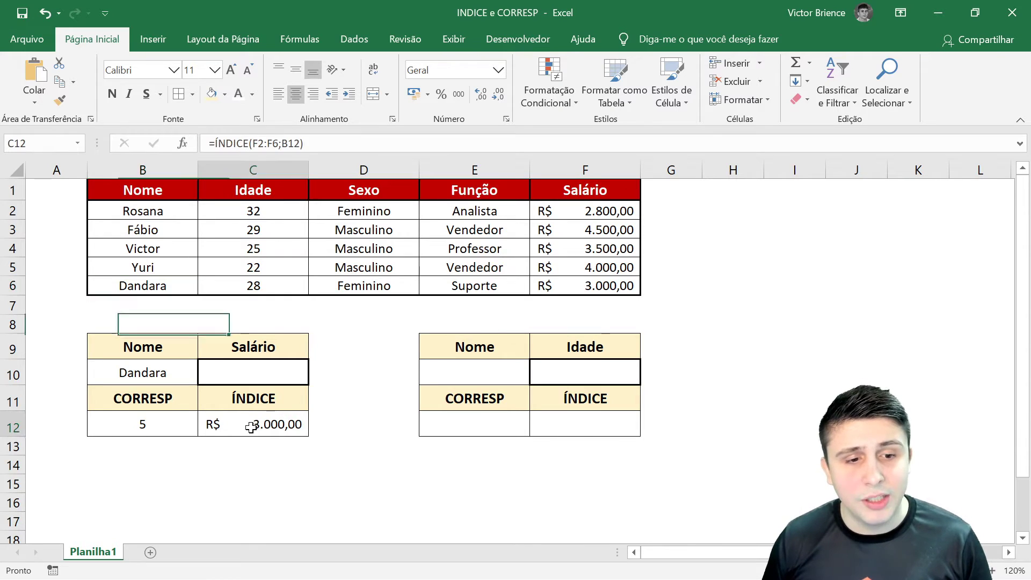
pyautogui.click(143, 287)
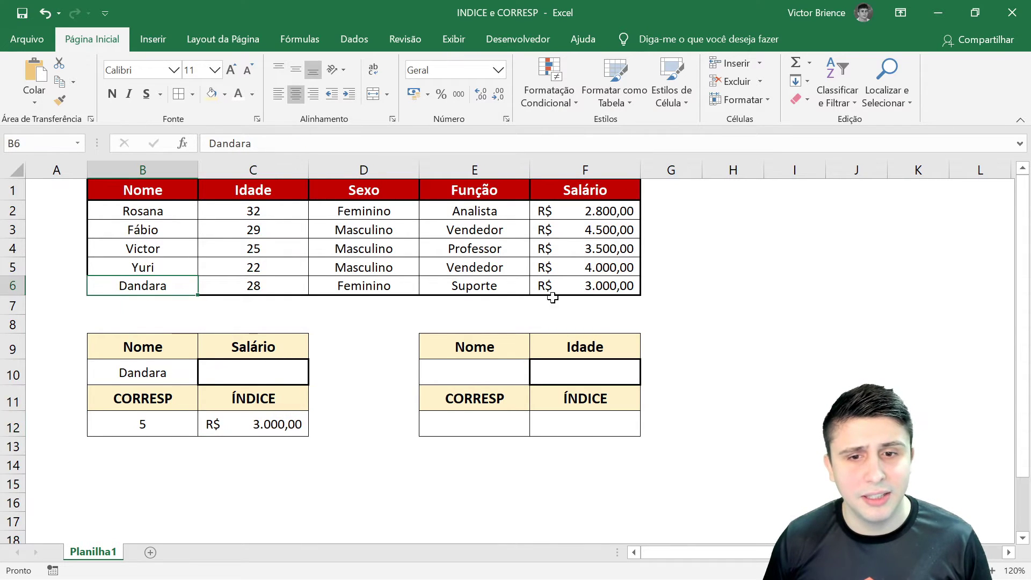
pyautogui.click(576, 281)
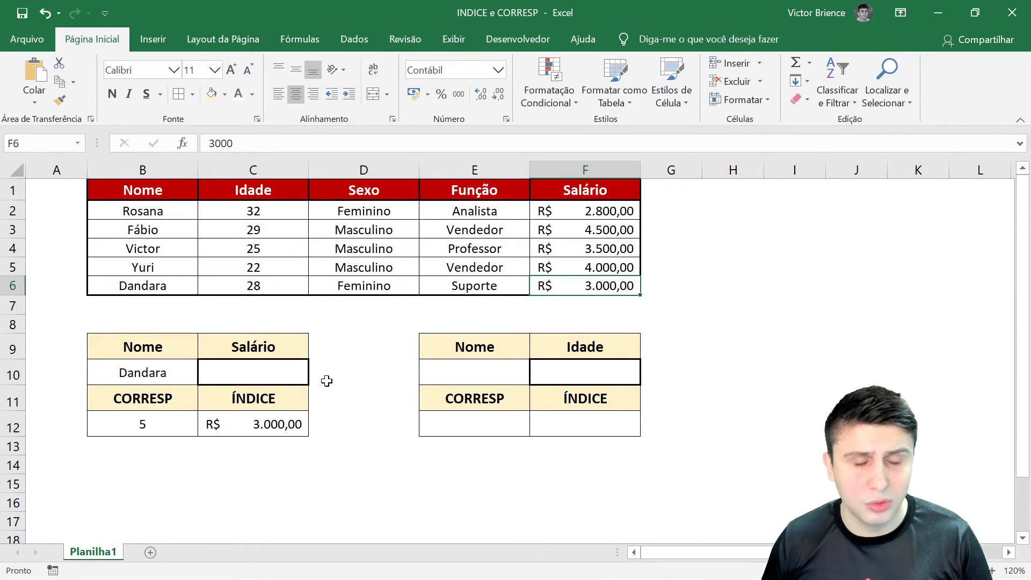
# Begin an ÍNDICE formula in salary cell C10 with the salaries in F2:F6 as its array.
pyautogui.click(278, 376)
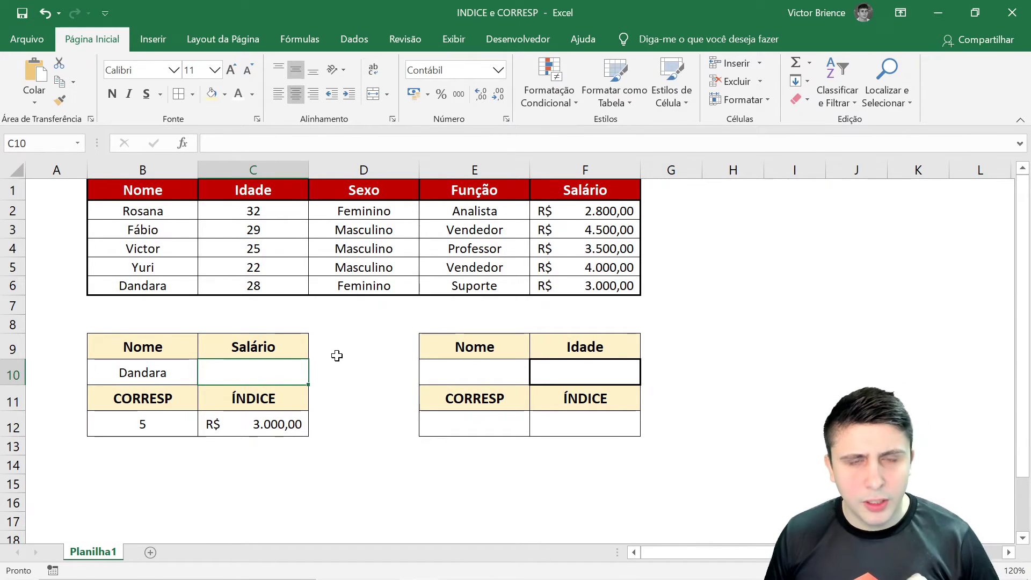
pyautogui.write('=índice')
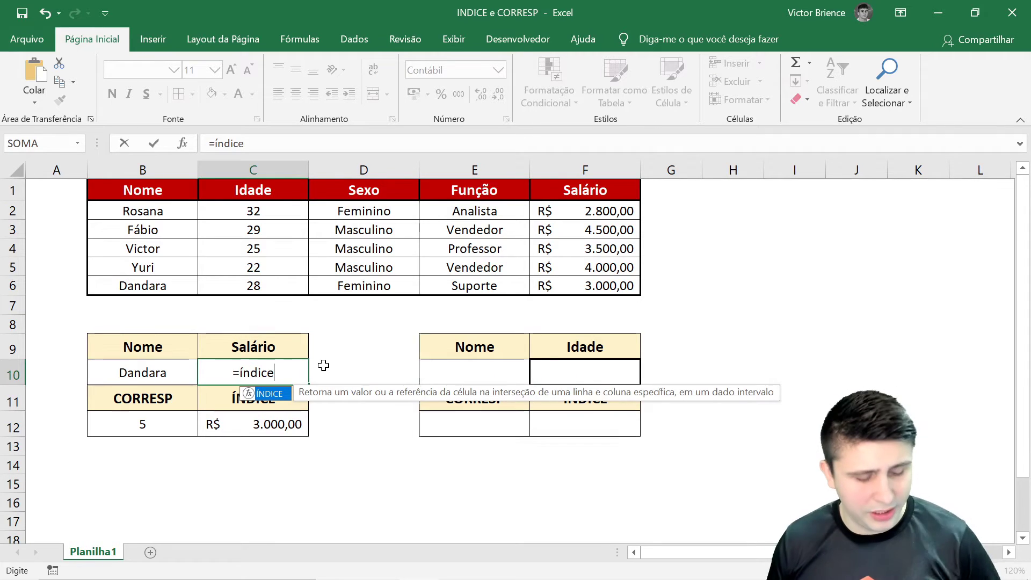
pyautogui.press('Tab')
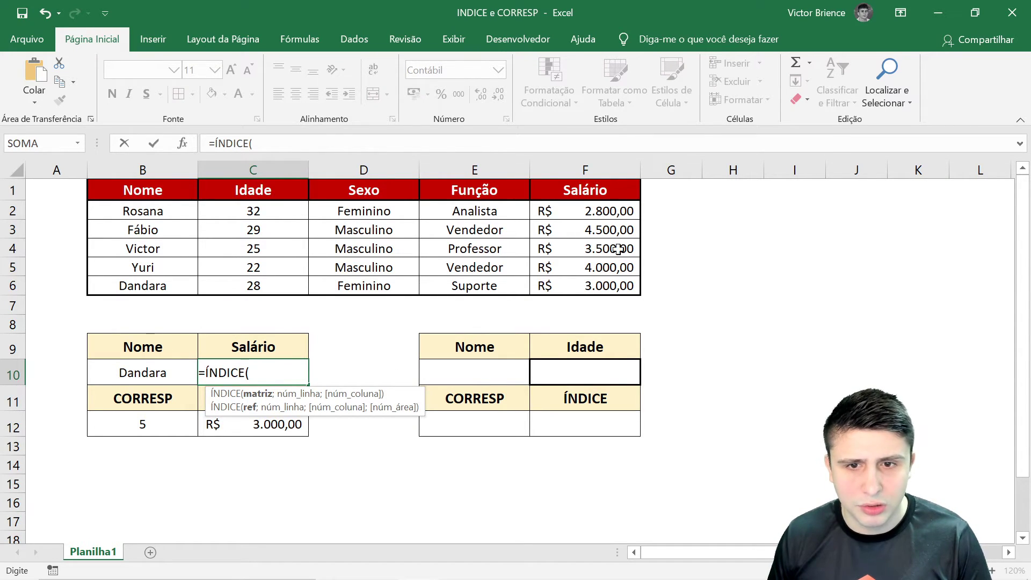
pyautogui.moveTo(575, 210); pyautogui.dragTo(569, 280)
pyautogui.write(';')
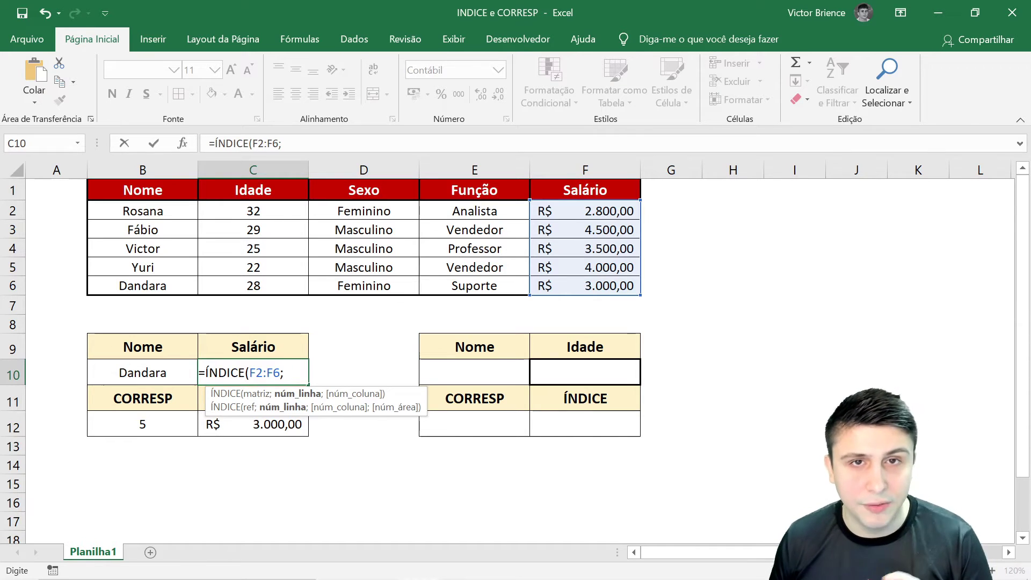
# Nest CORRESP(B10;B2:B6;0) as the row number, completing C10 as =ÍNDICE(F2:F6;CORRESP(B10;B2:B6;0)).
pyautogui.write('corresp')
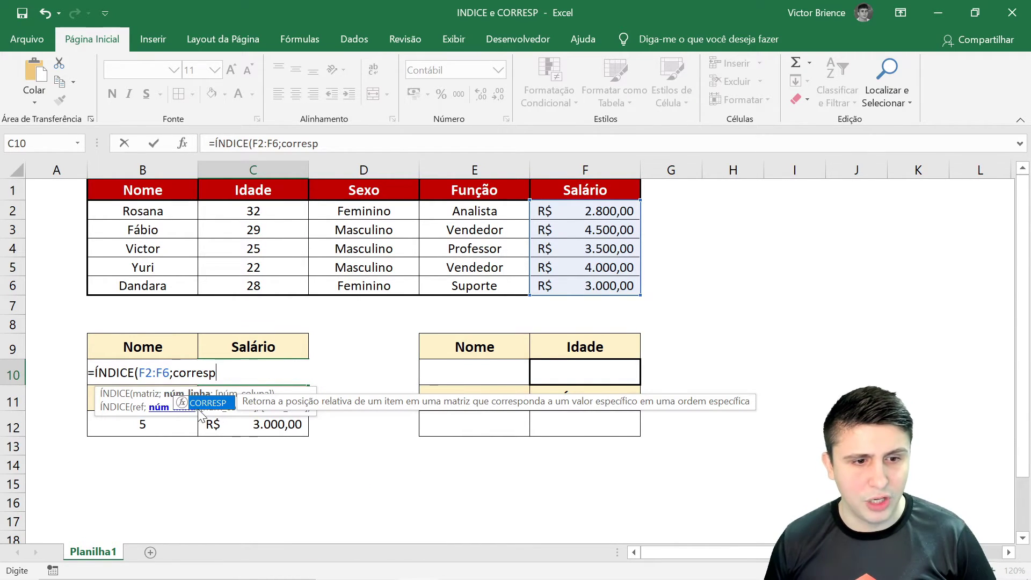
pyautogui.press('Tab')
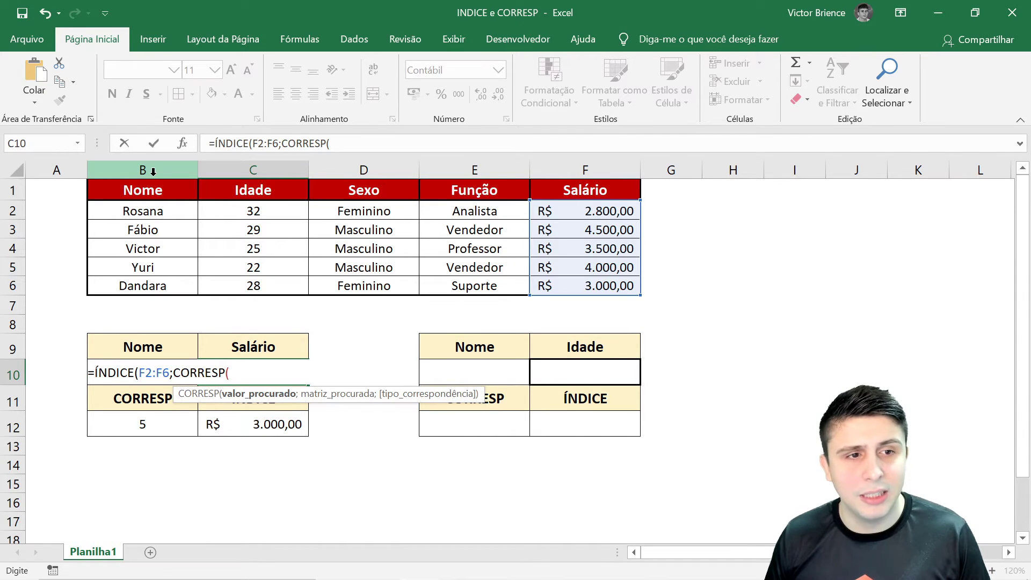
pyautogui.write('B10')
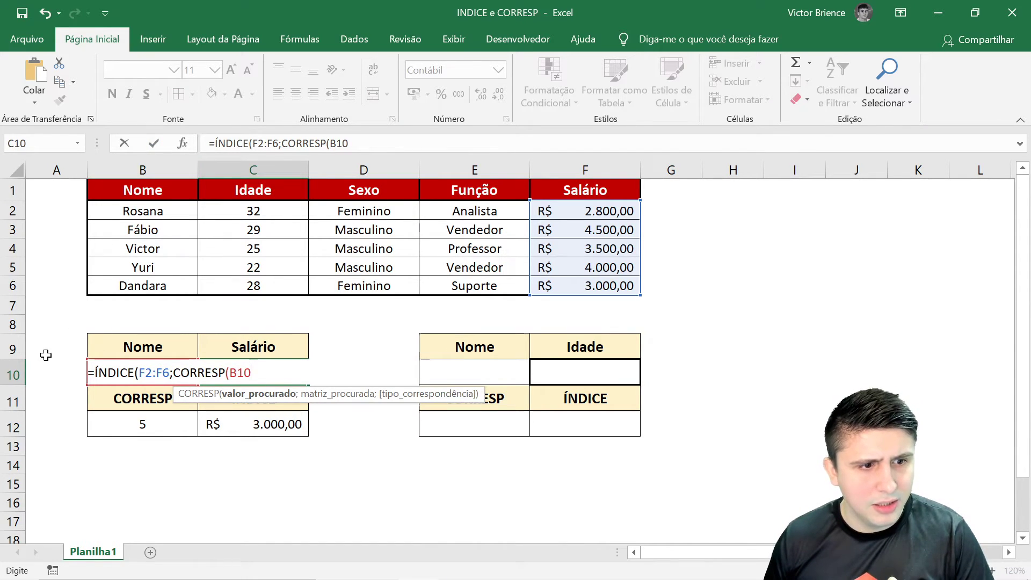
pyautogui.write(';')
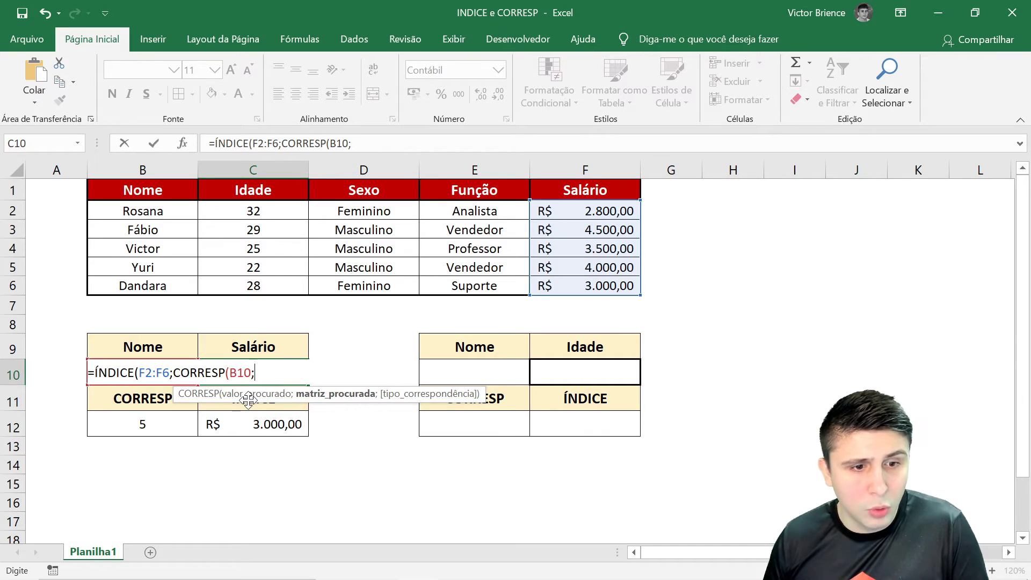
pyautogui.moveTo(127, 211); pyautogui.dragTo(148, 286)
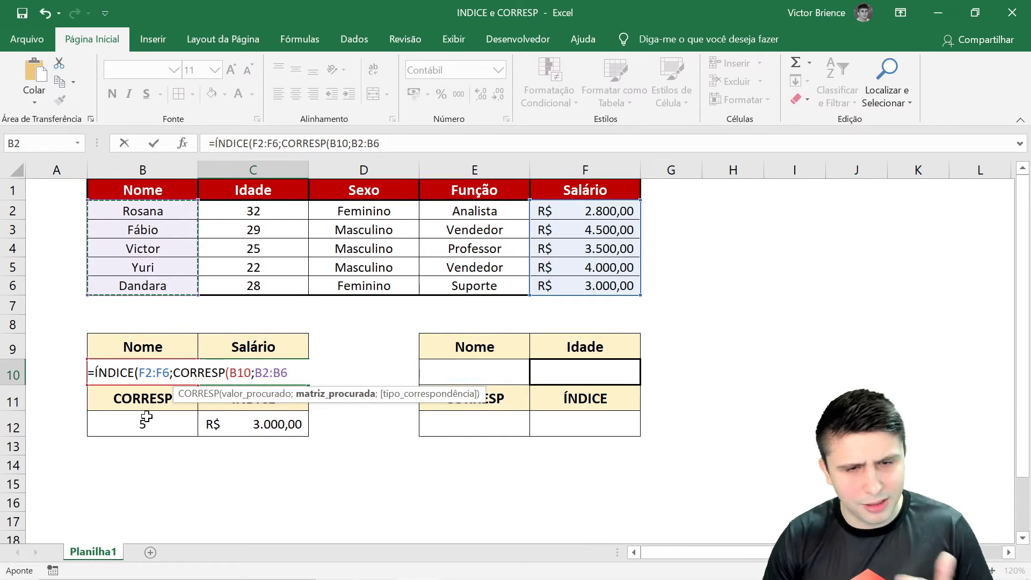
pyautogui.write(';')
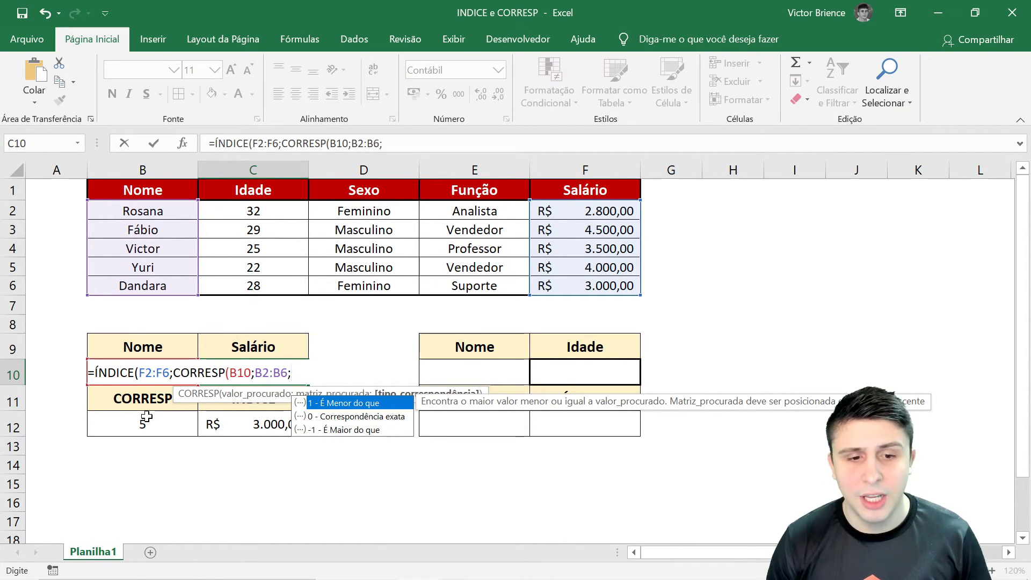
pyautogui.write('0')
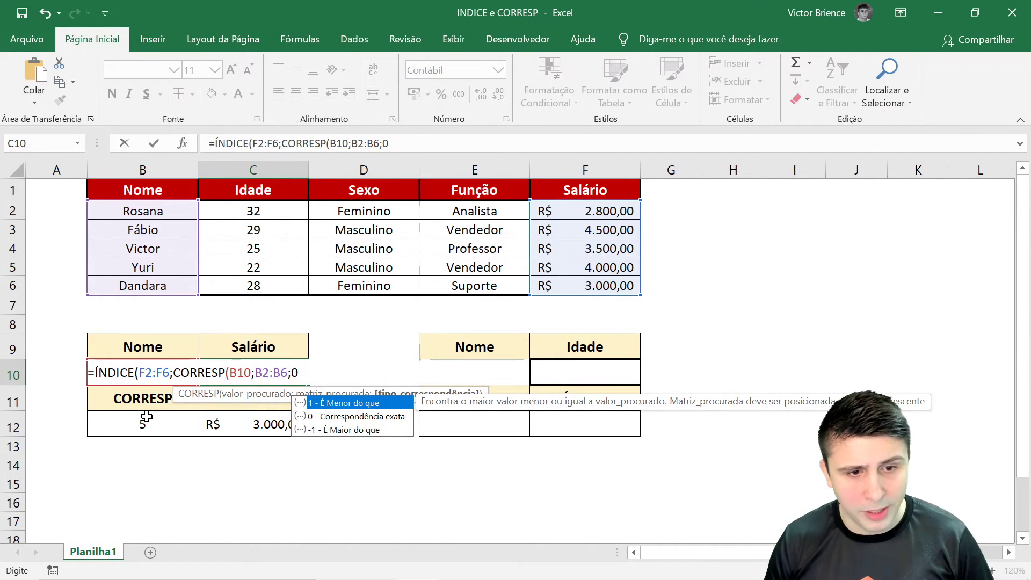
pyautogui.write(')')
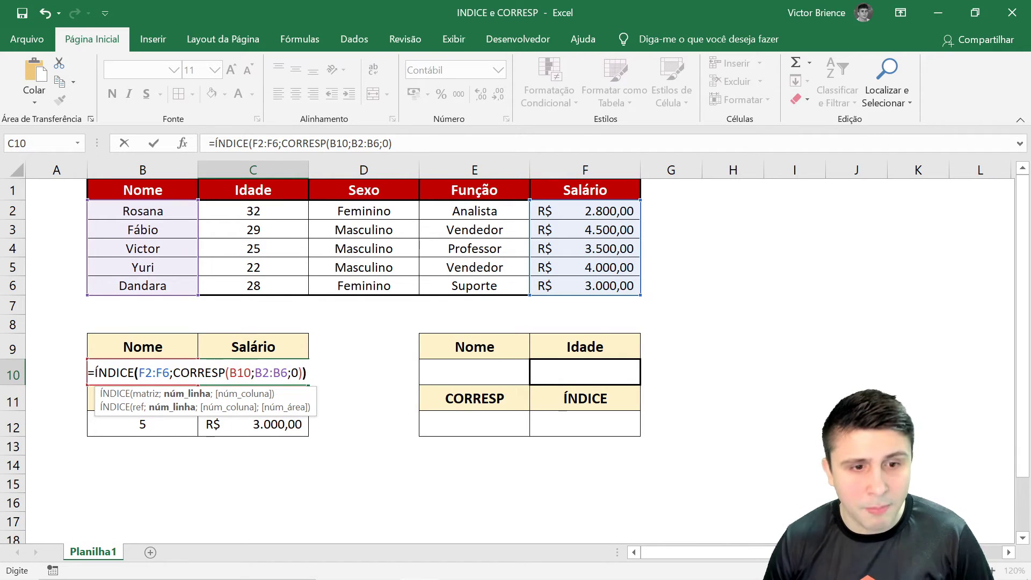
pyautogui.write(')')
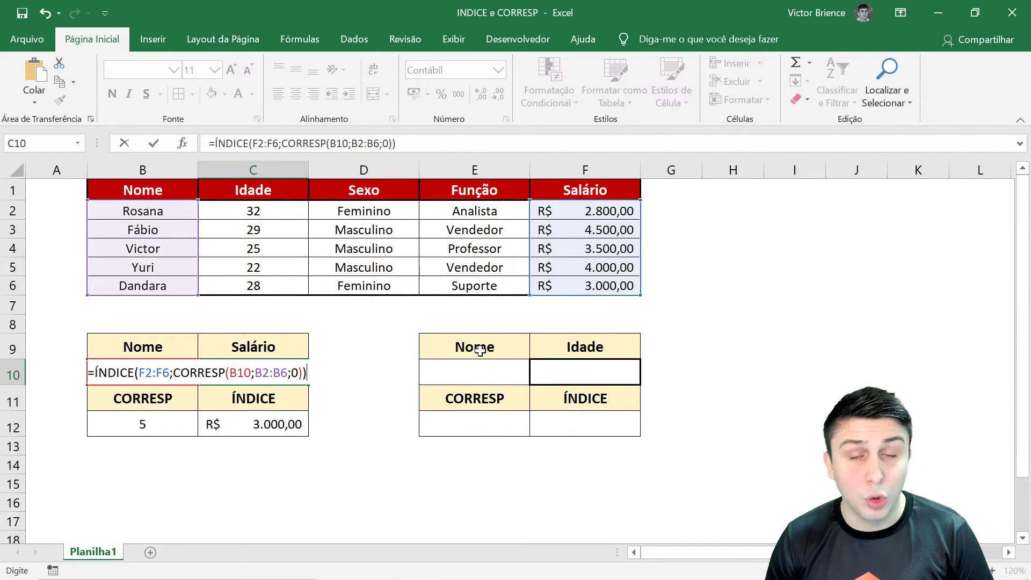
pyautogui.press('Return')
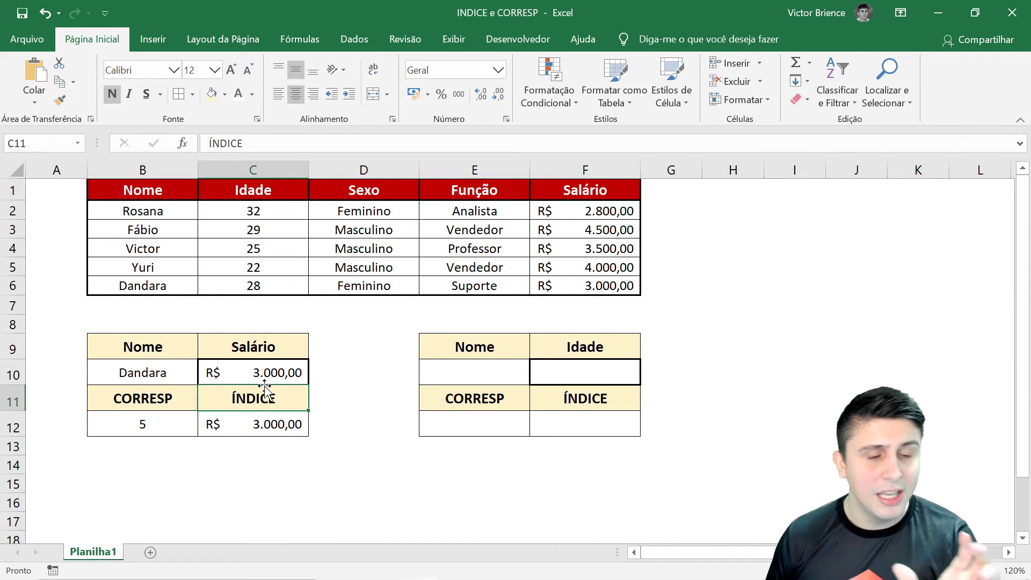
# Set the lookup name in B10 to the one listed in B4.
pyautogui.click(172, 372)
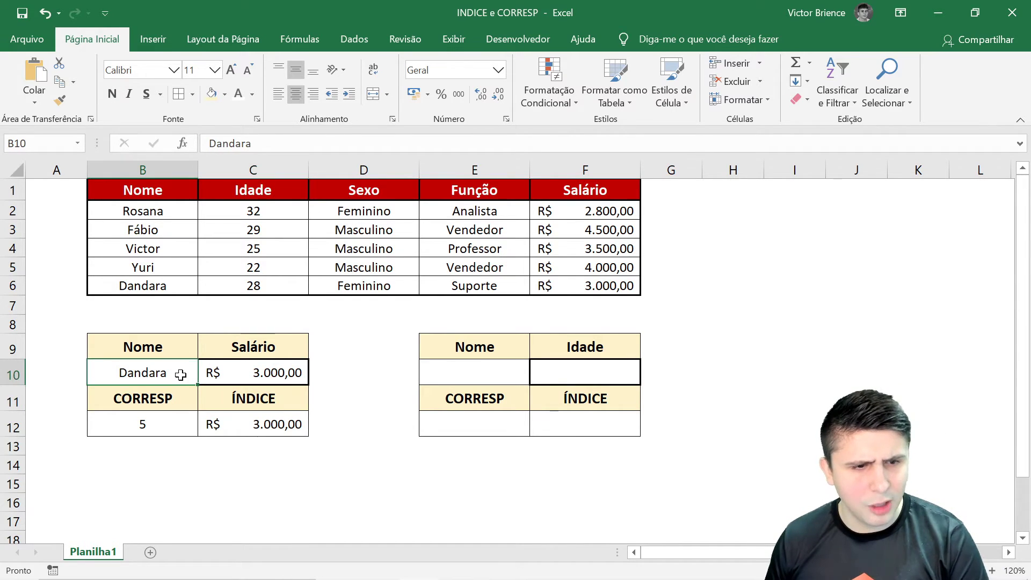
pyautogui.write('Victor')
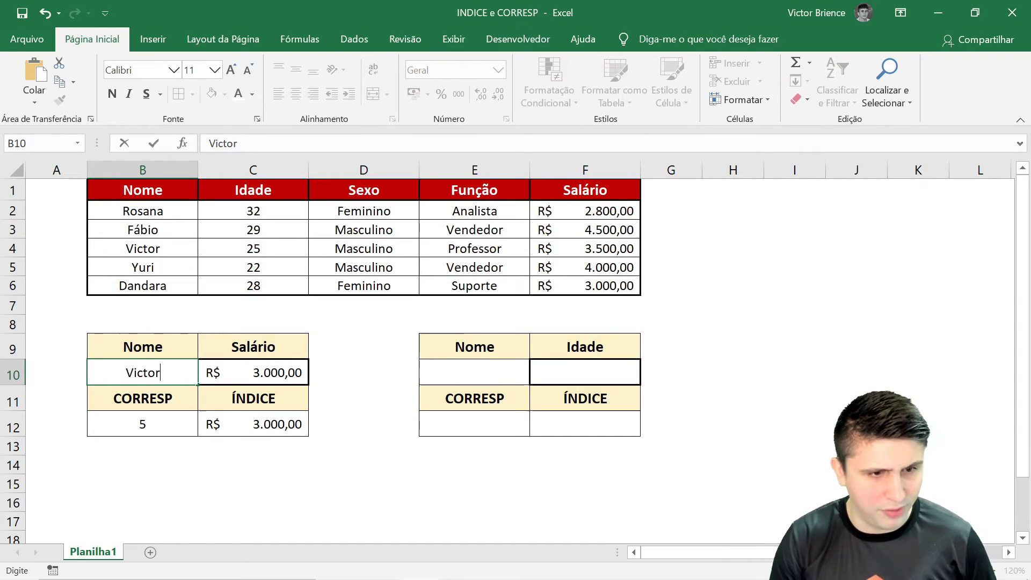
pyautogui.press('Return')
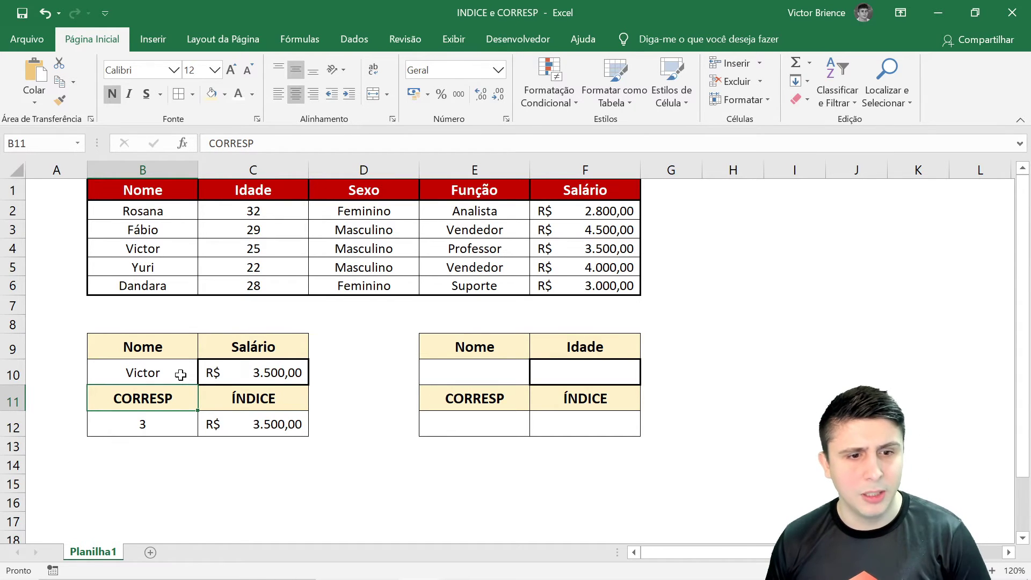
# Compare the nested result in C10 with B12 and C12, and check it against the name and salary in row 4.
pyautogui.click(264, 374)
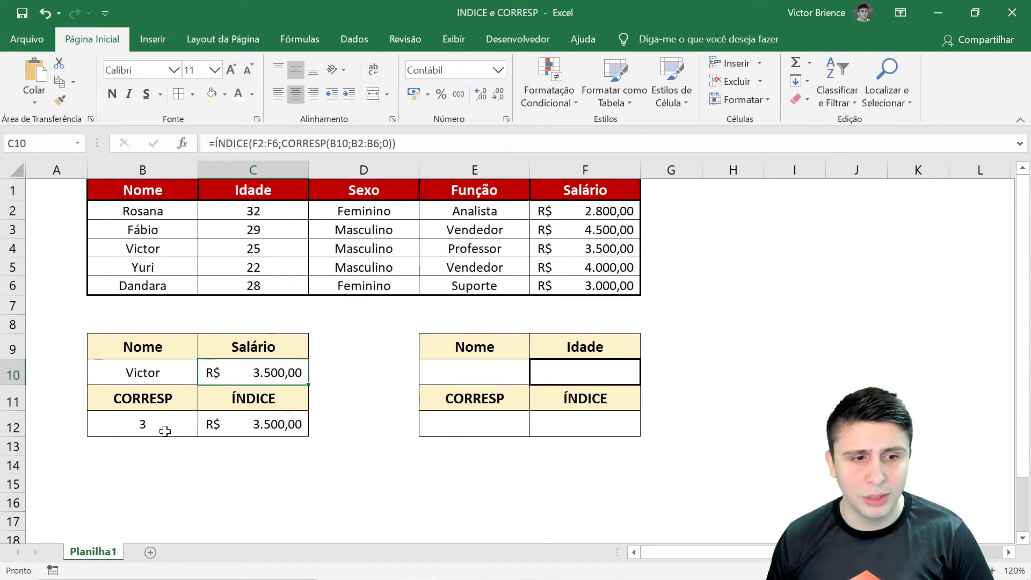
pyautogui.click(154, 434)
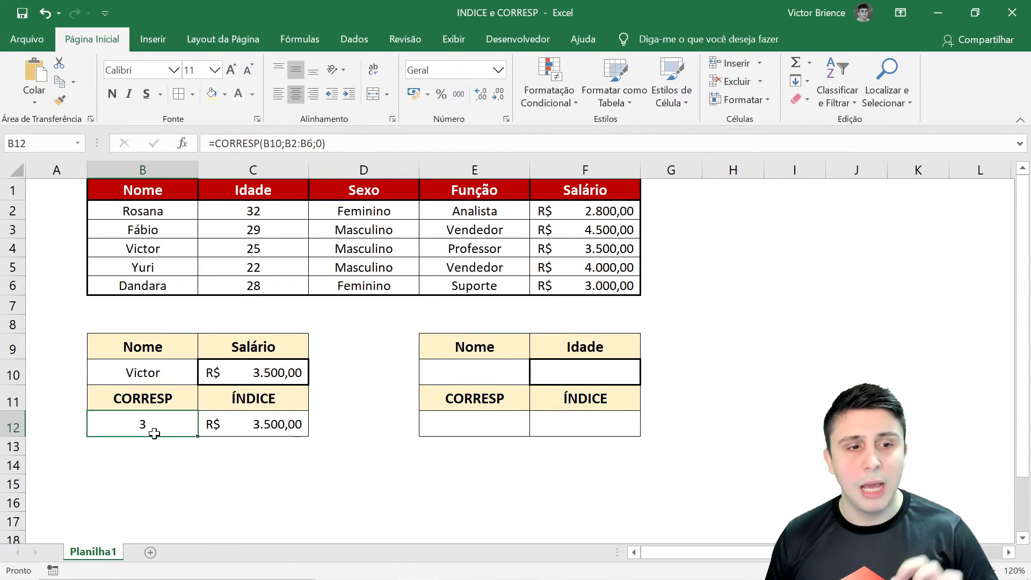
pyautogui.click(130, 250)
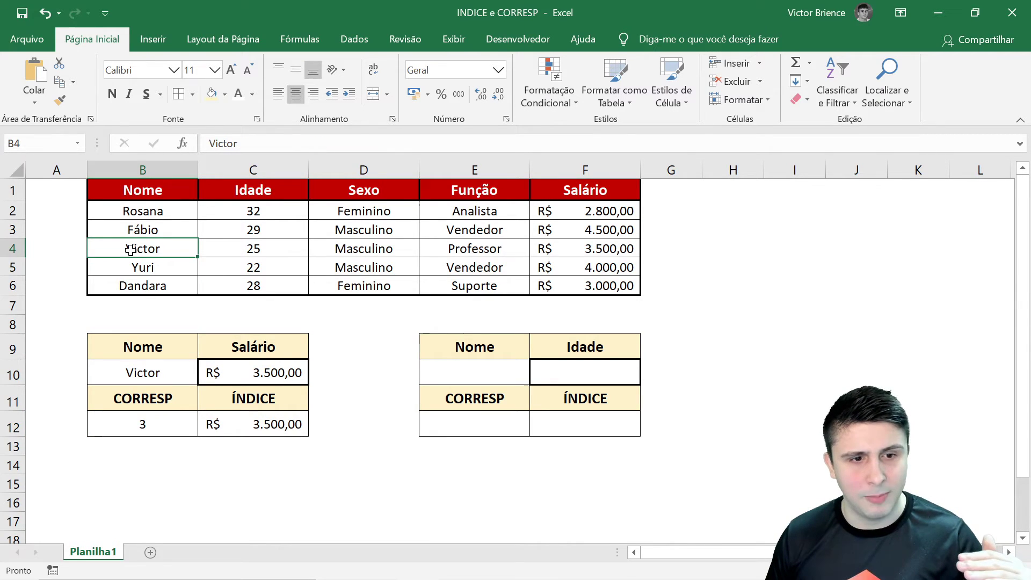
pyautogui.click(226, 372)
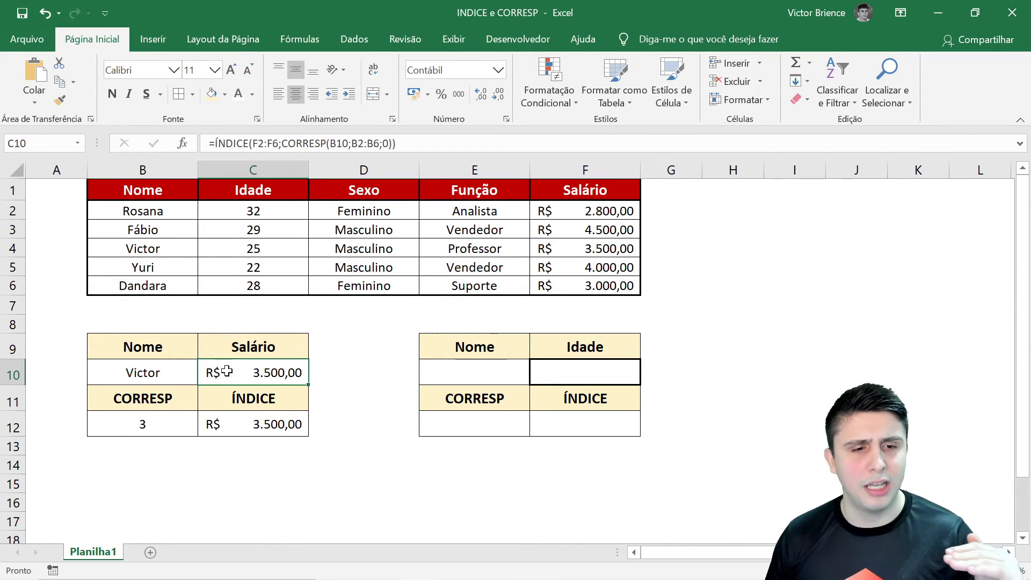
pyautogui.click(157, 251)
pyautogui.click(562, 249)
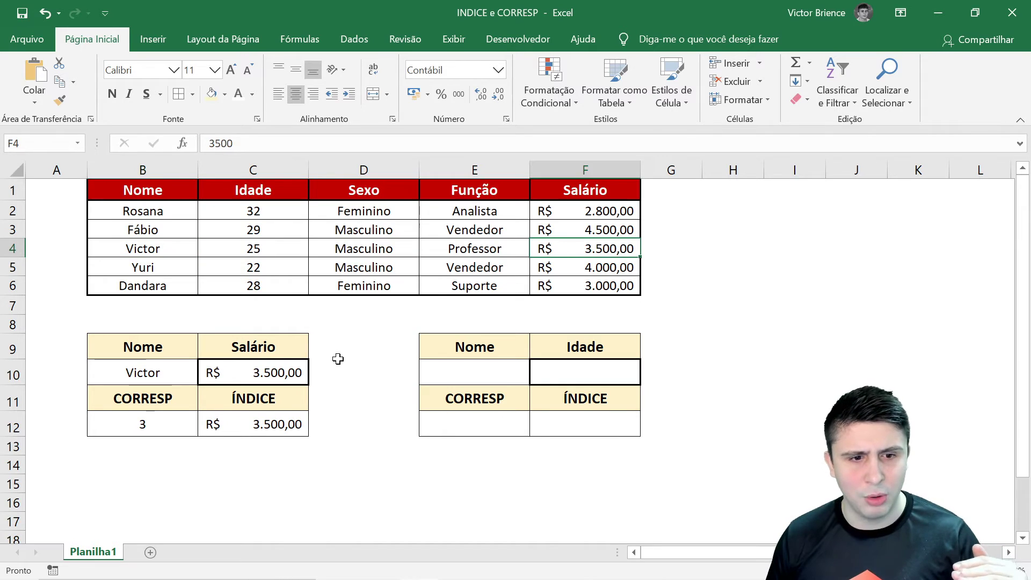
pyautogui.click(256, 427)
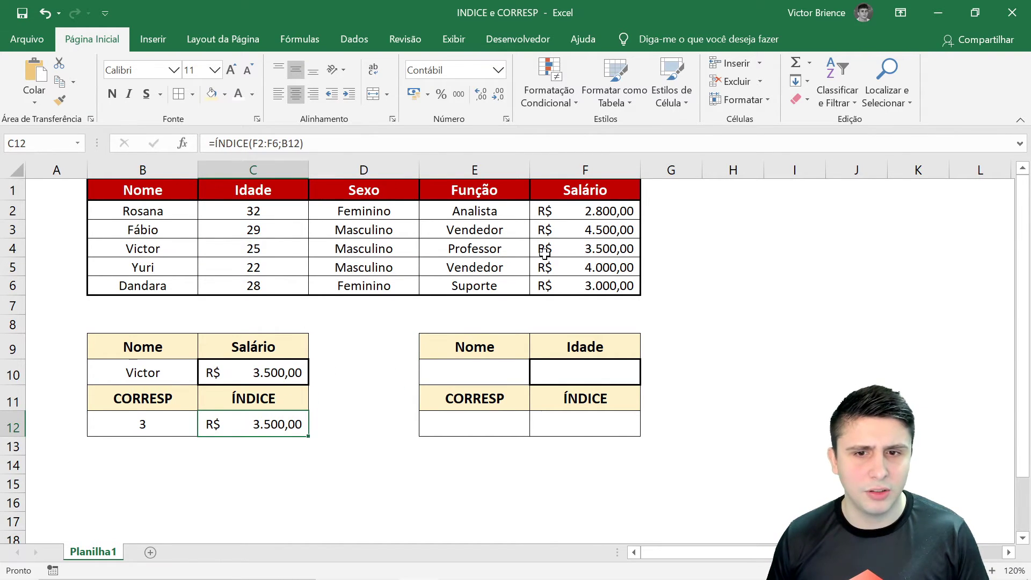
pyautogui.click(561, 249)
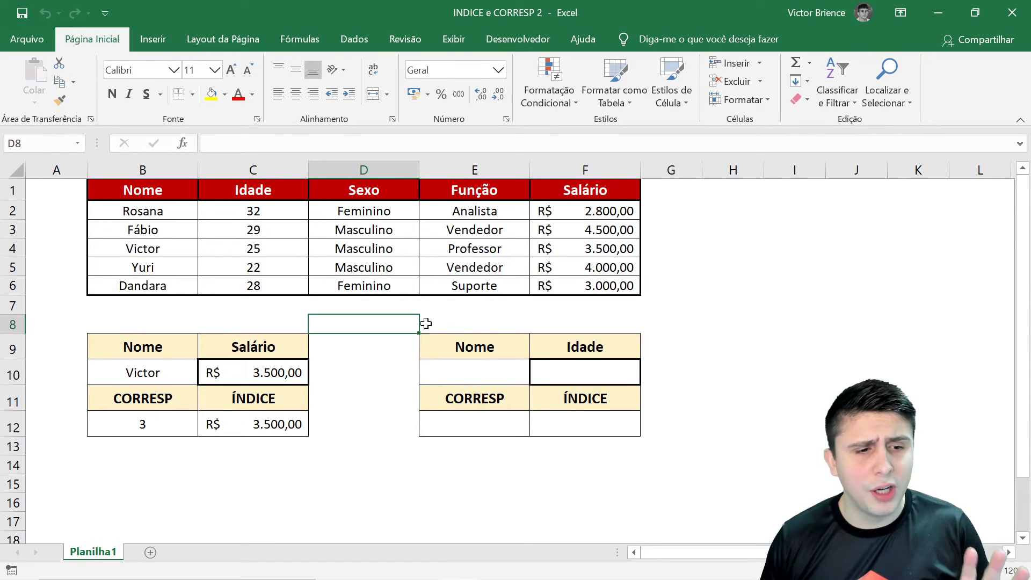
# Review the CORRESP, ÍNDICE and Salário headings of the salary lookup and the Nome heading of the age lookup.
pyautogui.click(166, 400)
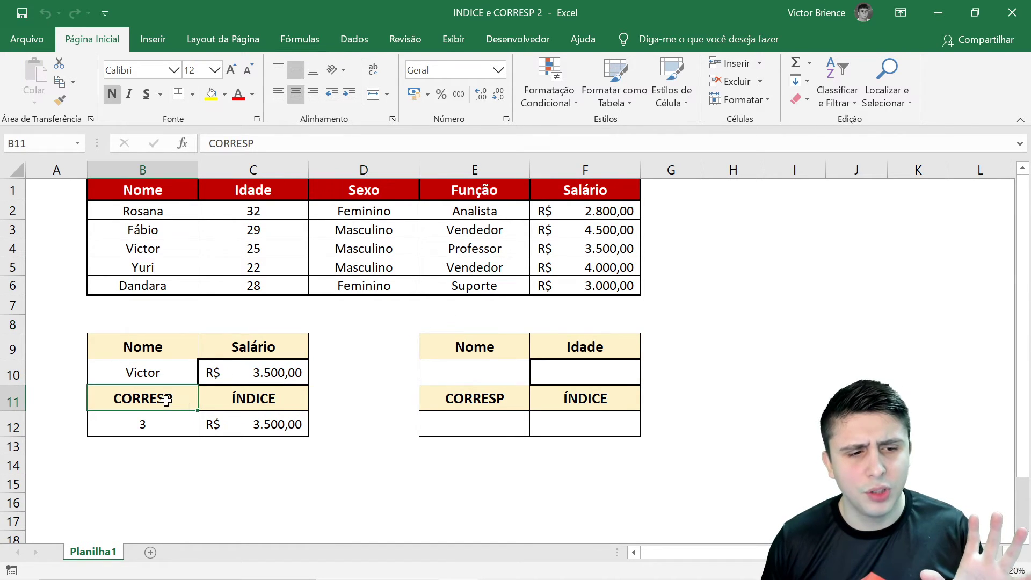
pyautogui.click(250, 398)
pyautogui.click(236, 352)
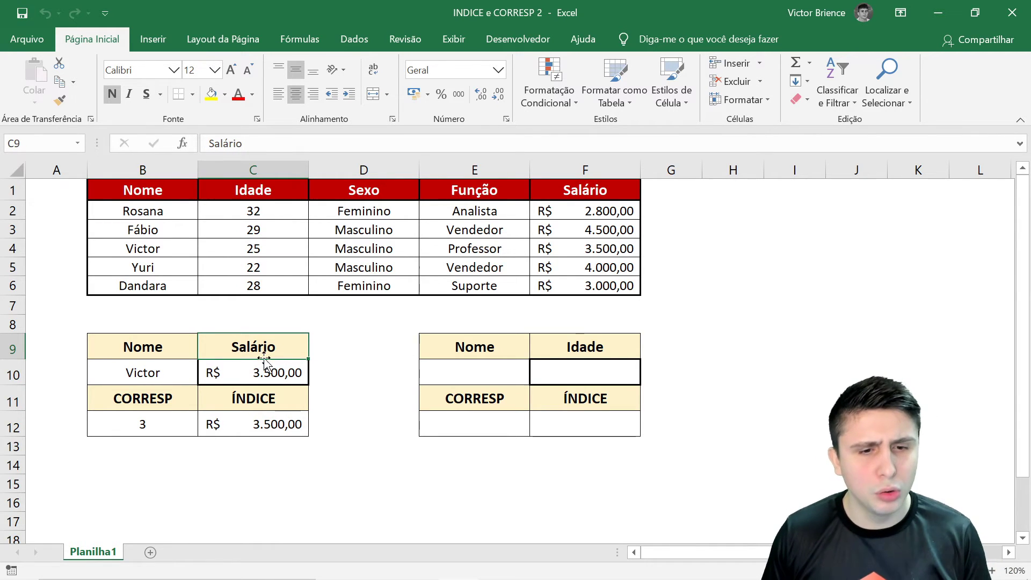
pyautogui.click(356, 352)
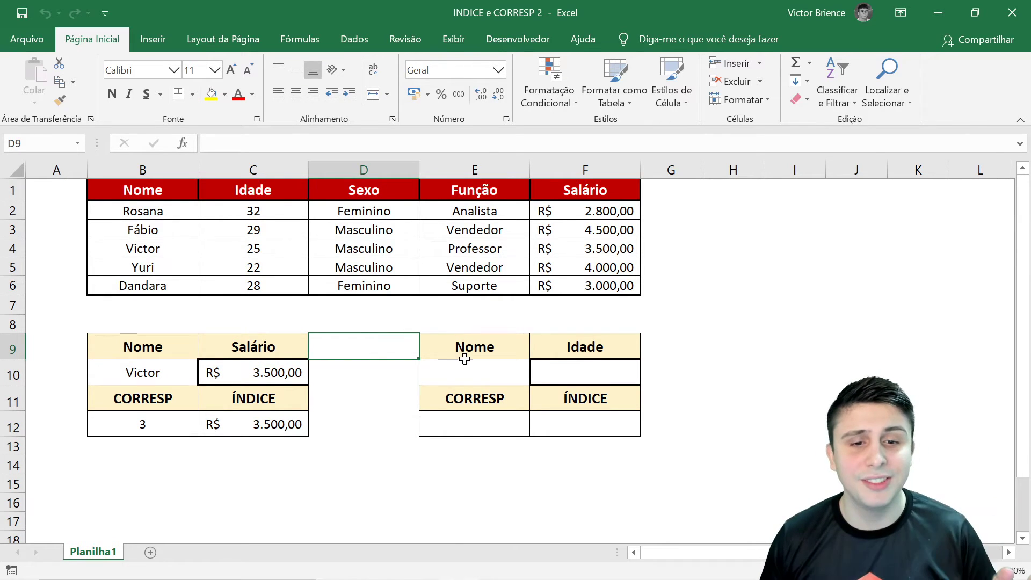
pyautogui.click(463, 350)
pyautogui.click(388, 346)
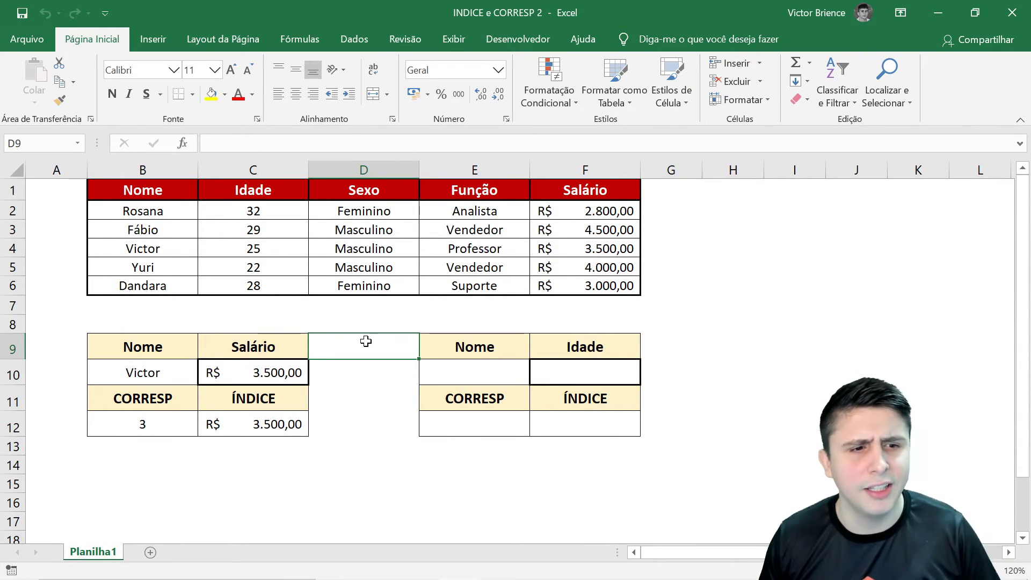
pyautogui.click(190, 404)
pyautogui.click(238, 404)
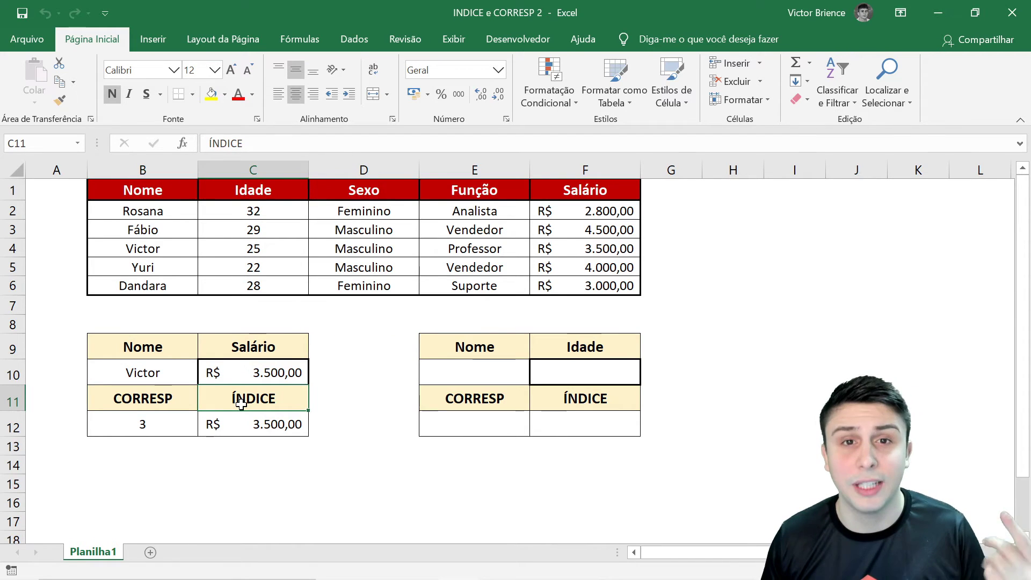
pyautogui.click(250, 350)
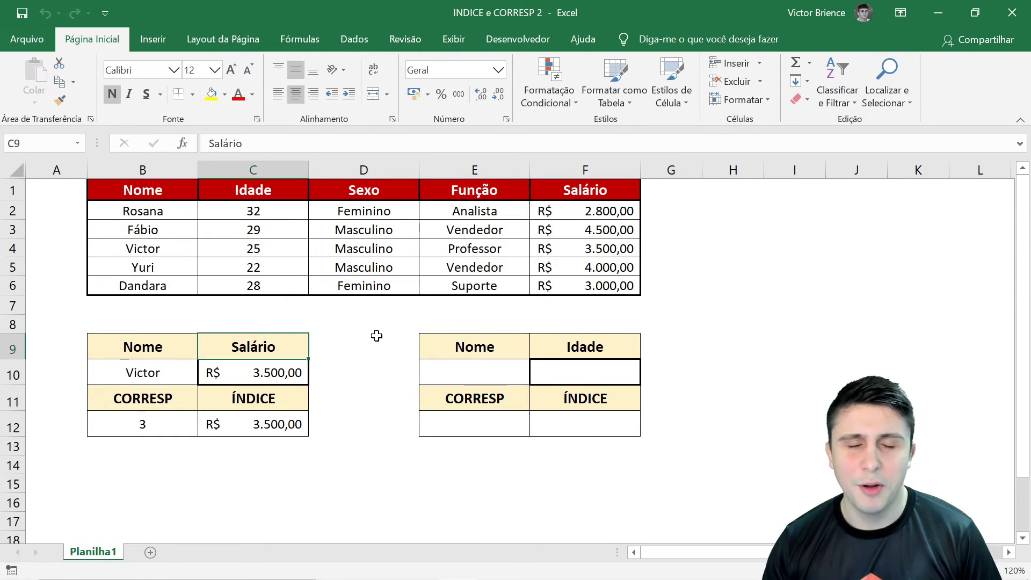
pyautogui.click(357, 347)
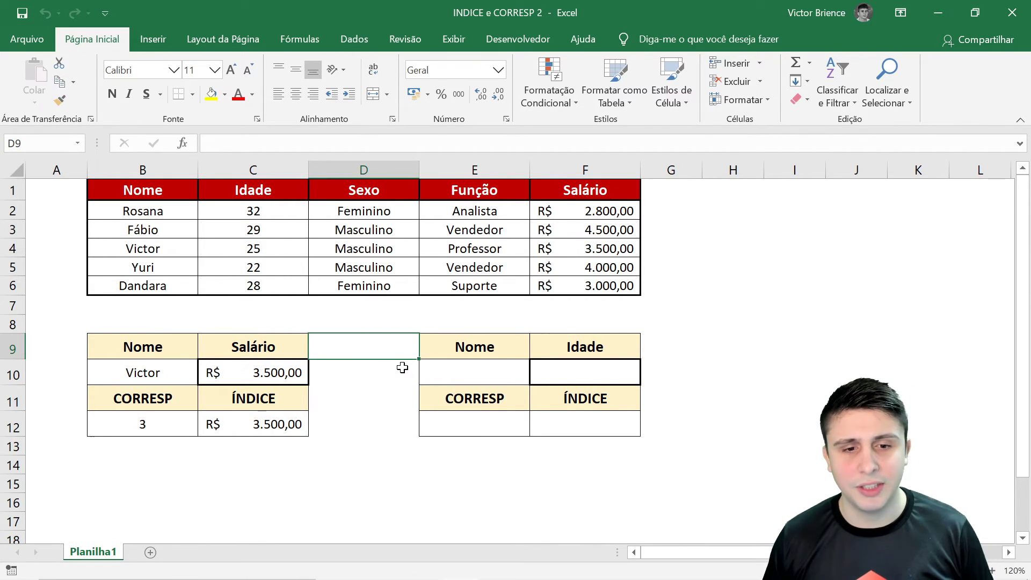
# Start a data validation rule for the Nome cell E10 of the age lookup that allows only a Lista.
pyautogui.click(455, 372)
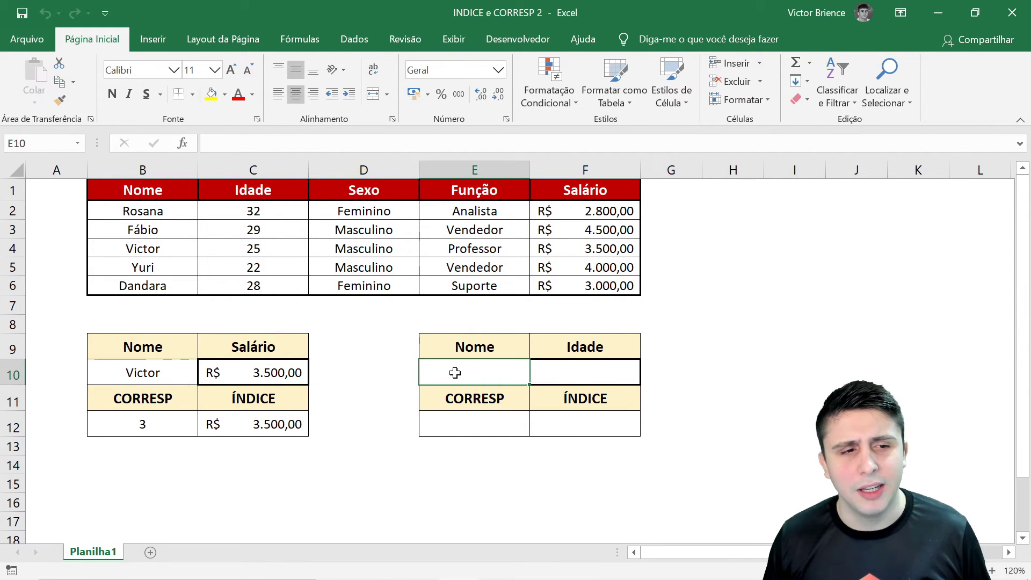
pyautogui.moveTo(144, 209); pyautogui.dragTo(166, 279)
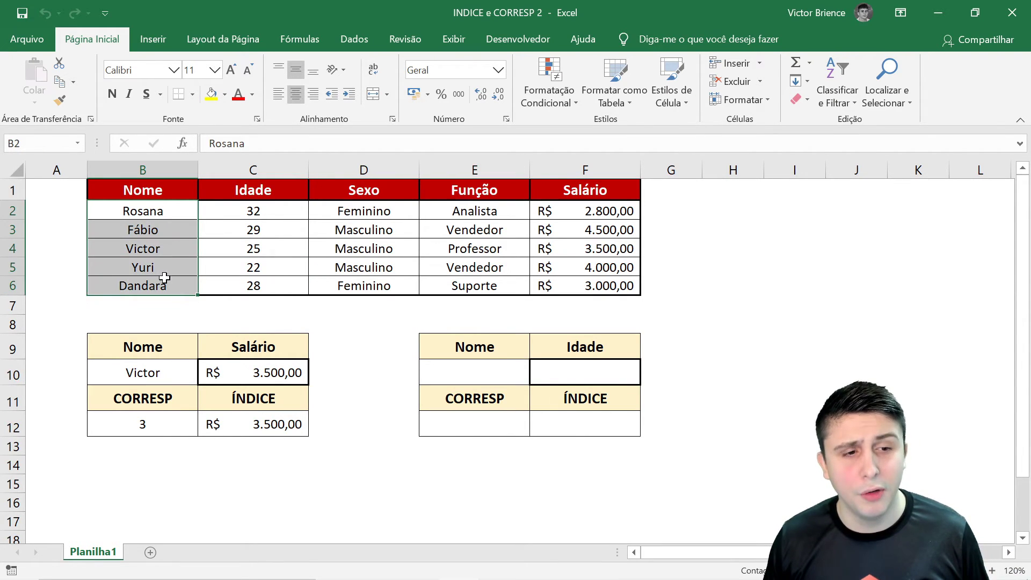
pyautogui.click(465, 371)
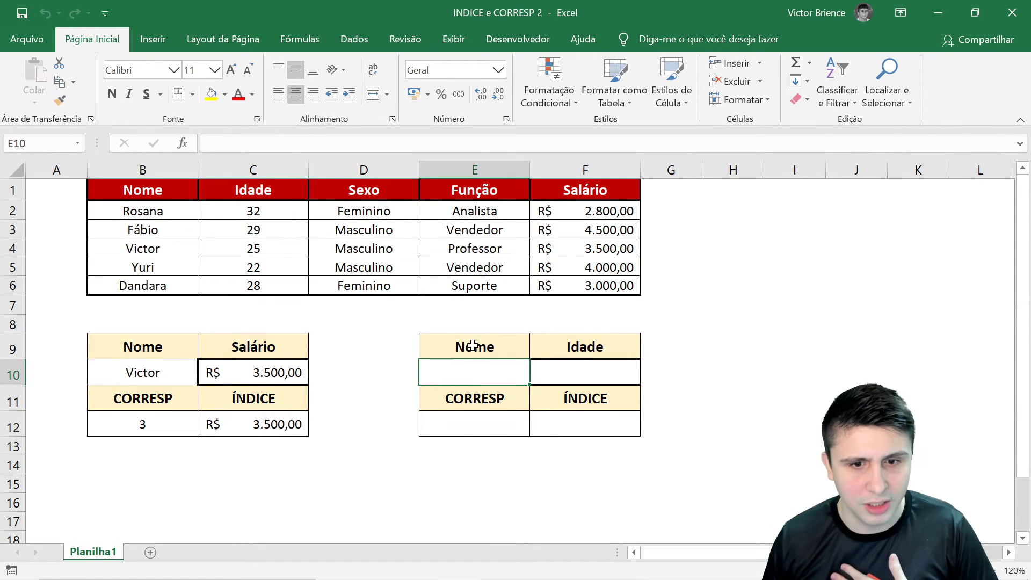
pyautogui.click(354, 39)
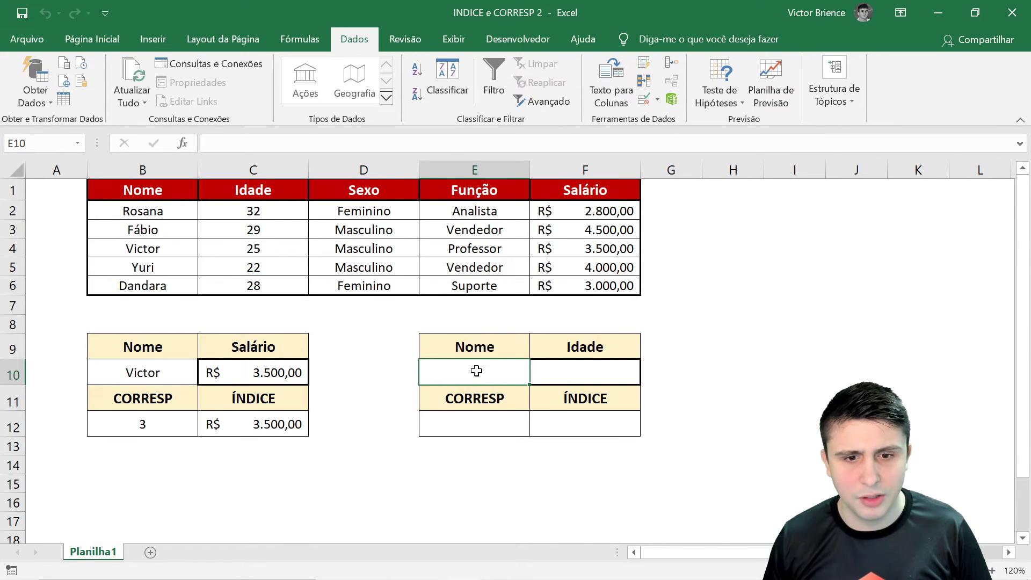
pyautogui.click(645, 98)
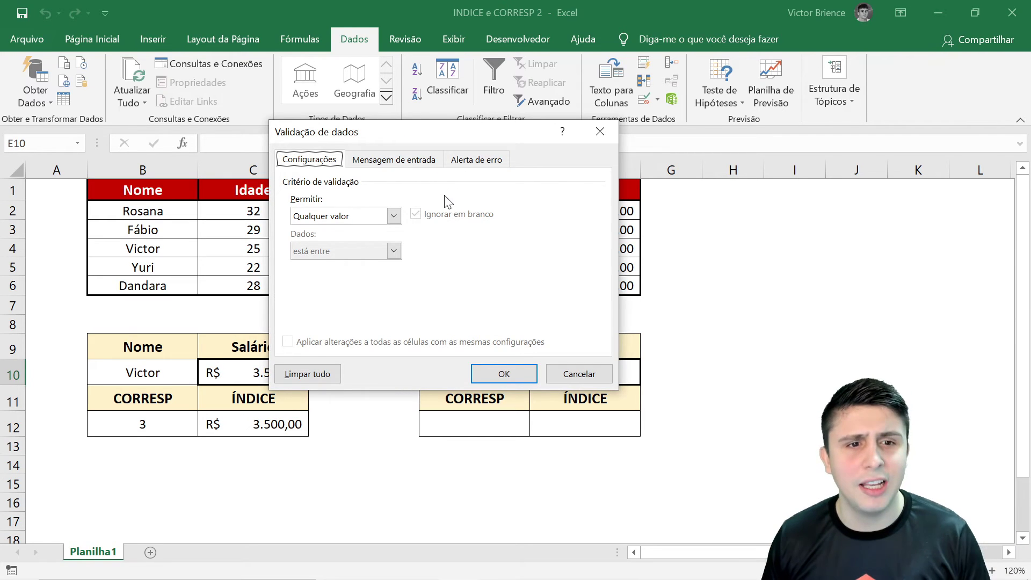
pyautogui.click(395, 216)
pyautogui.click(319, 262)
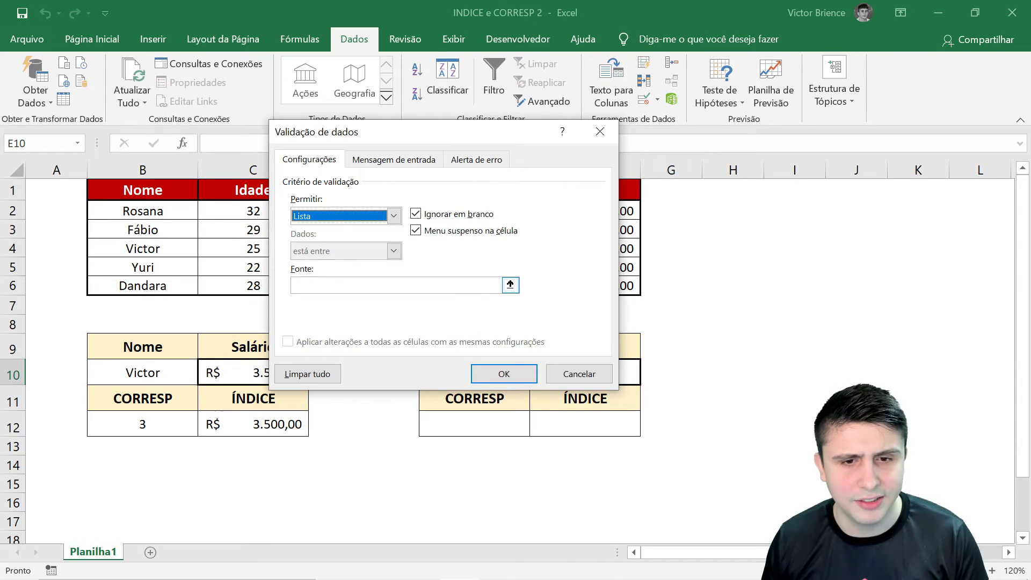
# Set the list source to =$B$2:$B$6, look through the input message and error alert settings, and apply the validation.
pyautogui.click(510, 284)
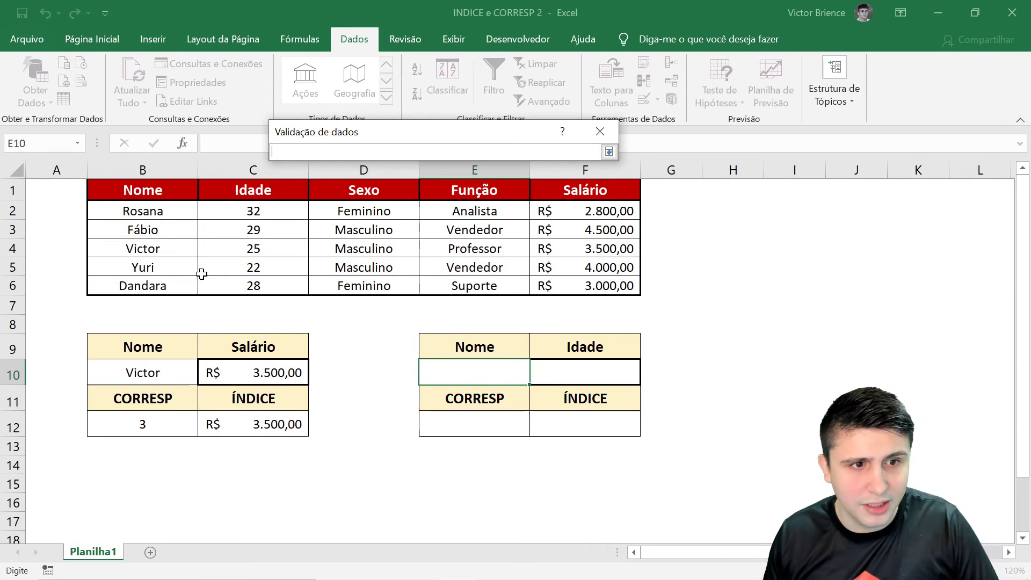
pyautogui.moveTo(159, 211); pyautogui.dragTo(161, 279)
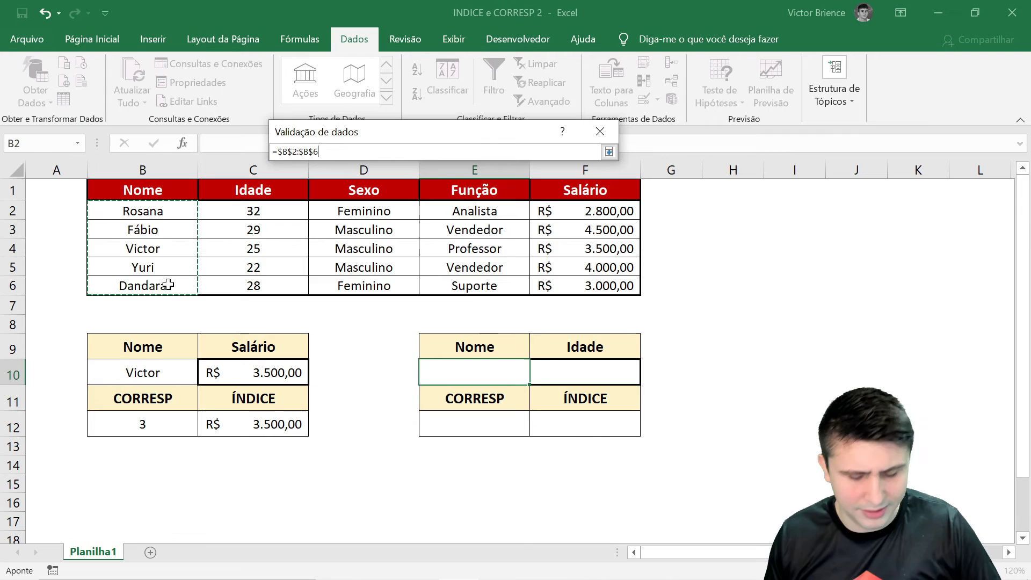
pyautogui.press('Return')
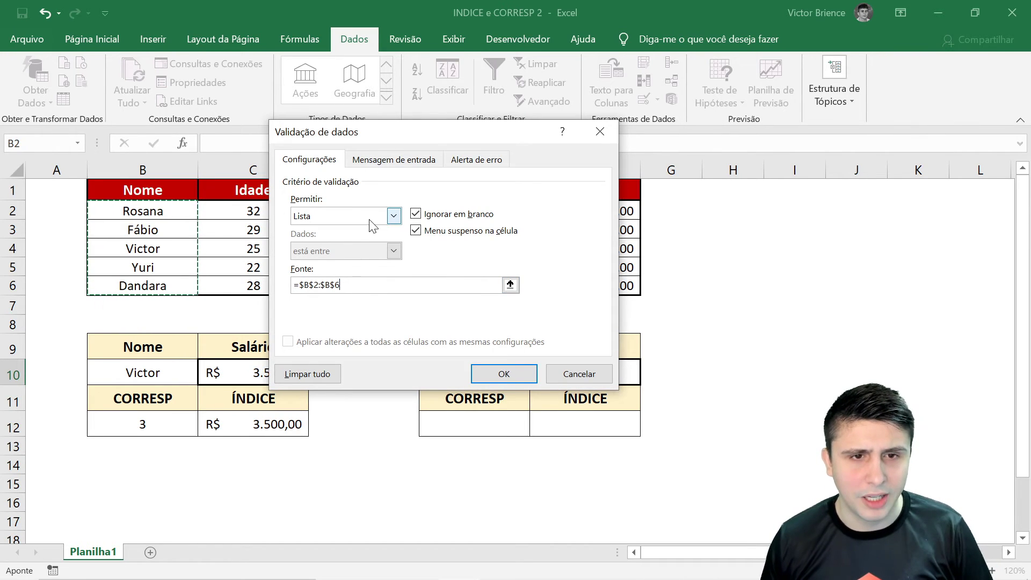
pyautogui.click(361, 163)
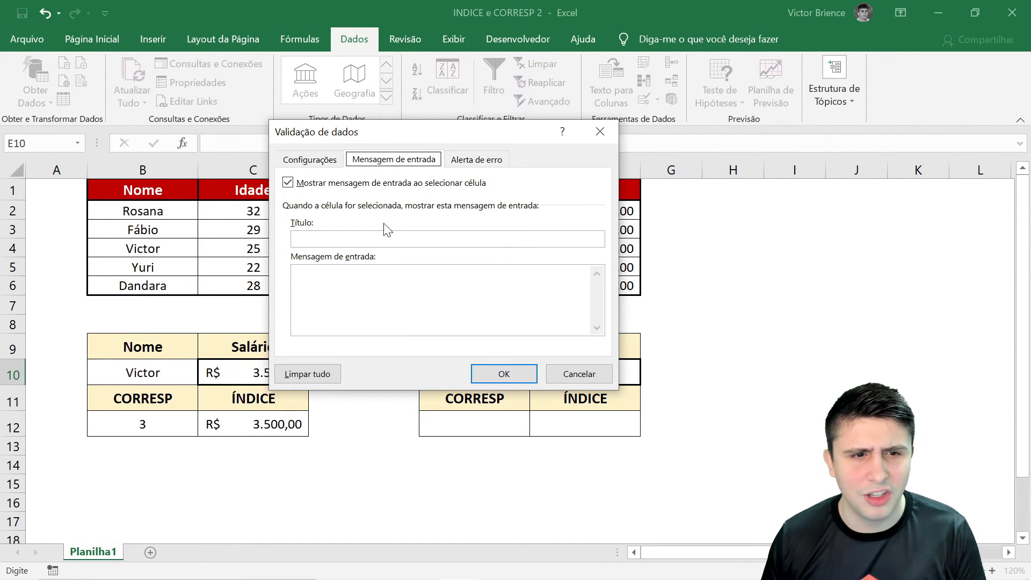
pyautogui.click(473, 160)
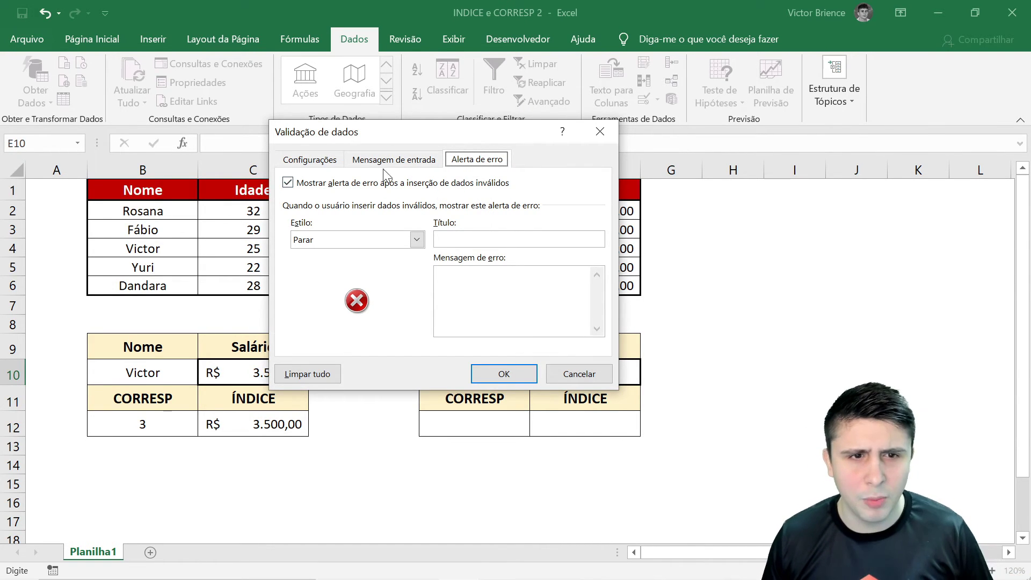
pyautogui.click(331, 159)
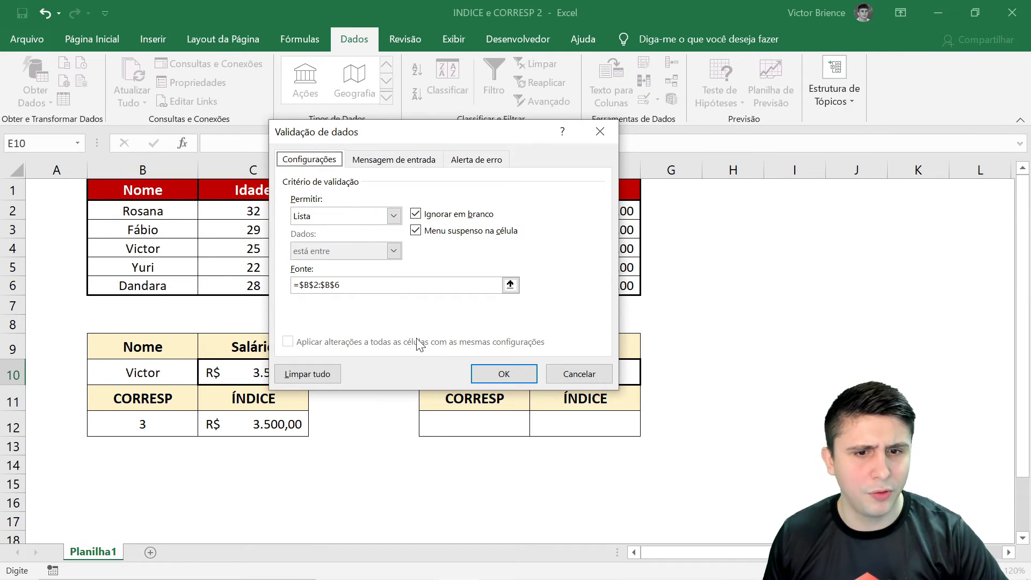
pyautogui.click(490, 370)
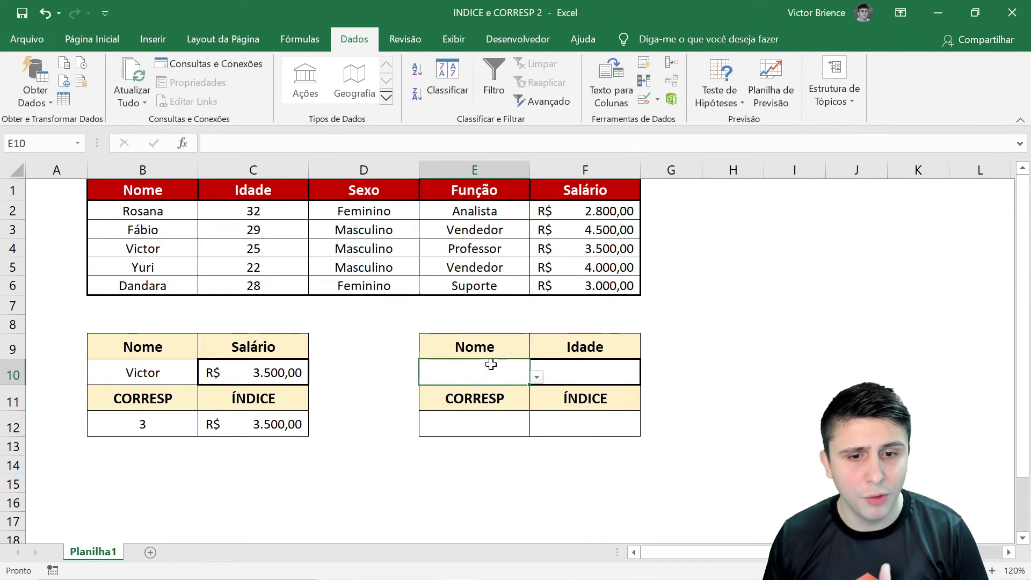
# Test the list in E10 by choosing the name from B4, and switch the cell to the name from B2.
pyautogui.click(537, 377)
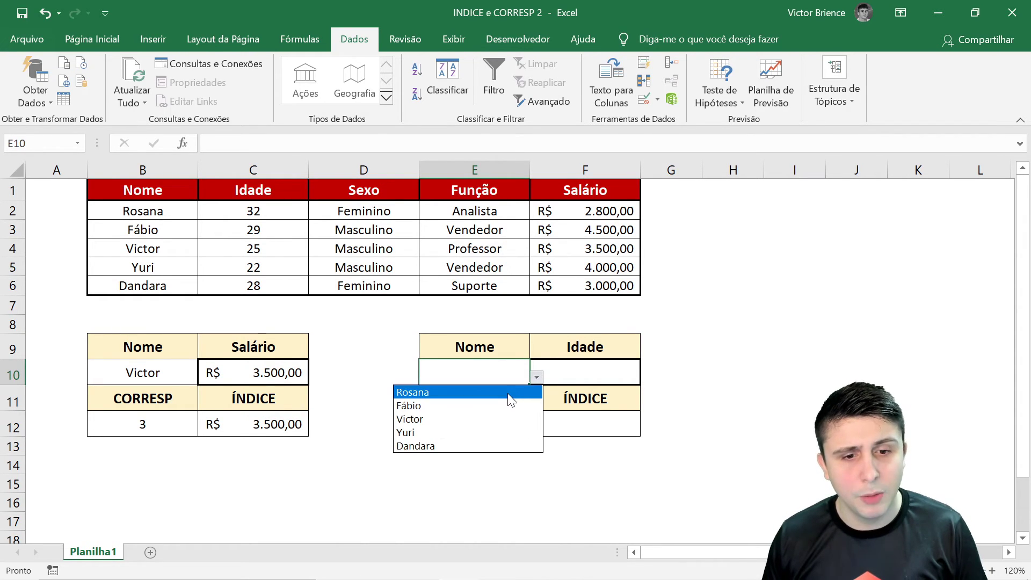
pyautogui.click(455, 419)
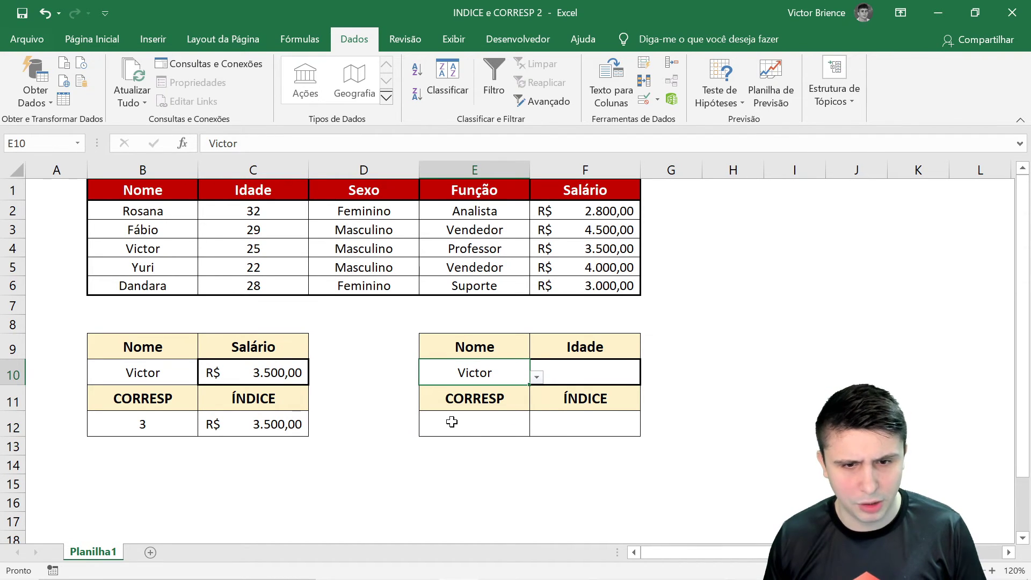
pyautogui.click(537, 379)
pyautogui.click(498, 394)
pyautogui.click(533, 378)
pyautogui.click(522, 378)
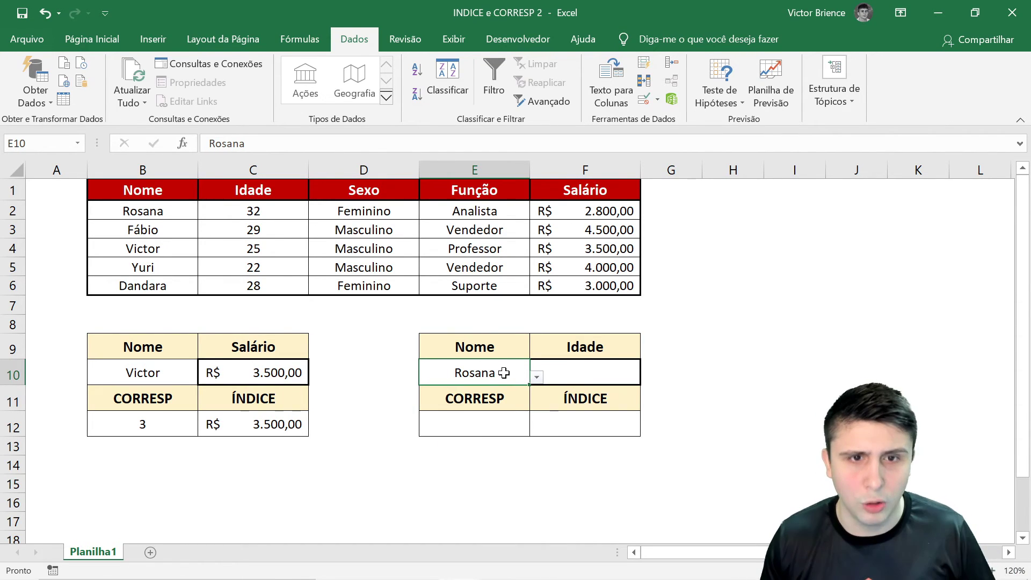
# Try to enter a name in E10 that is not among those in B2:B6, and discard the entry.
pyautogui.write('Amanda')
pyautogui.press('Return')
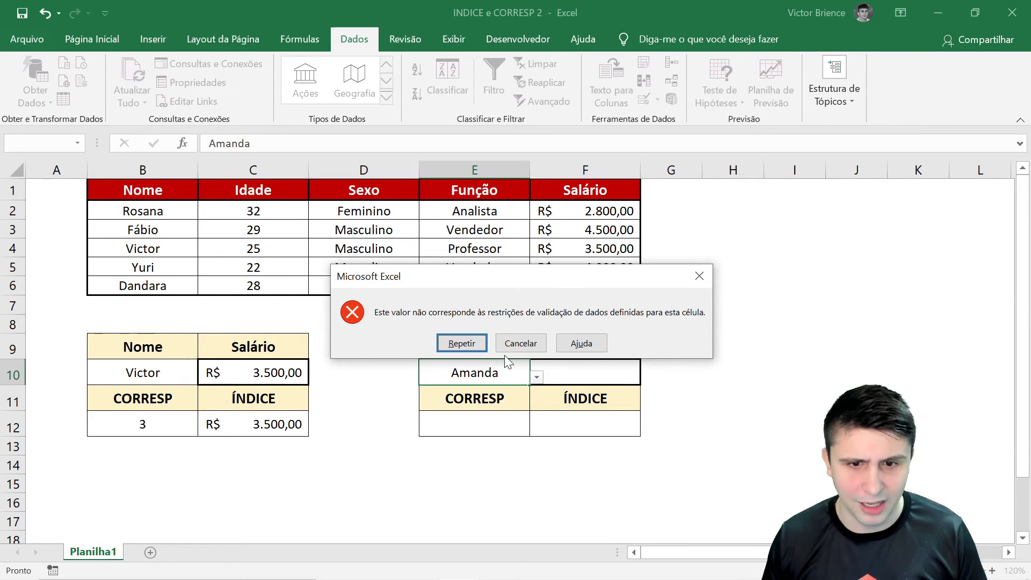
pyautogui.click(520, 343)
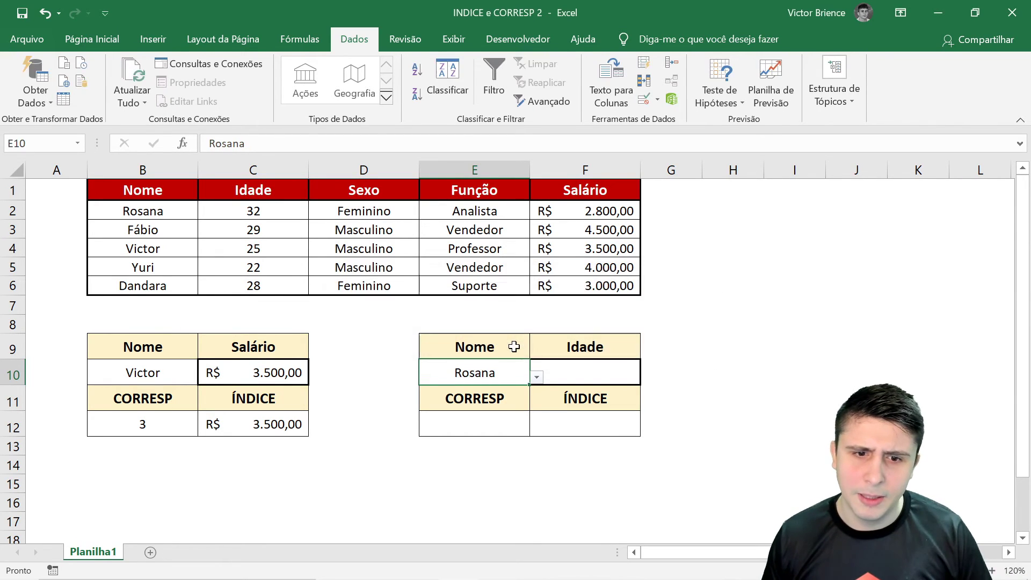
pyautogui.click(756, 325)
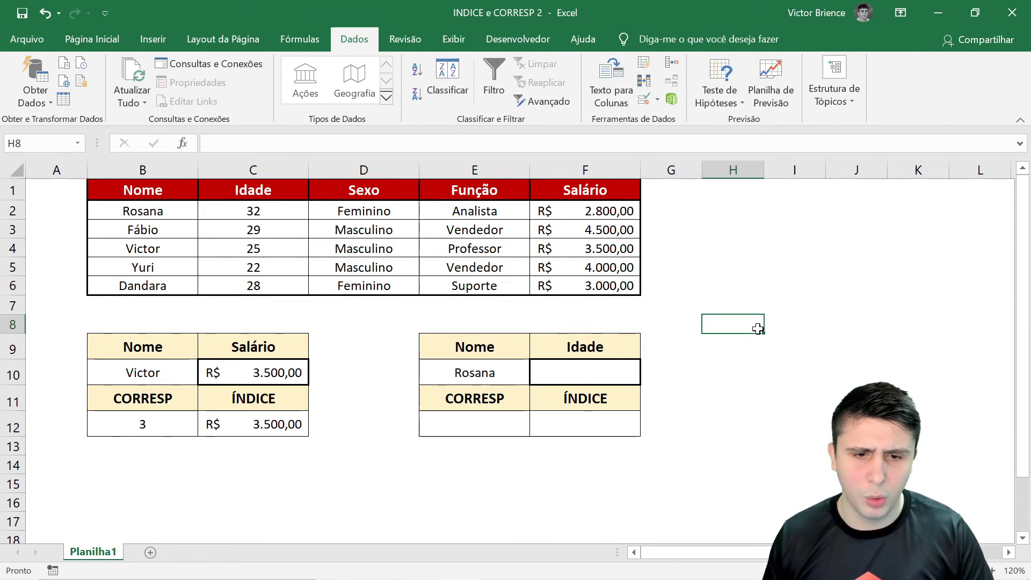
# Enter =CORRESP(E10;B2:B6;0) in E12 and check the position against the name in E10 and its match in B2.
pyautogui.click(506, 426)
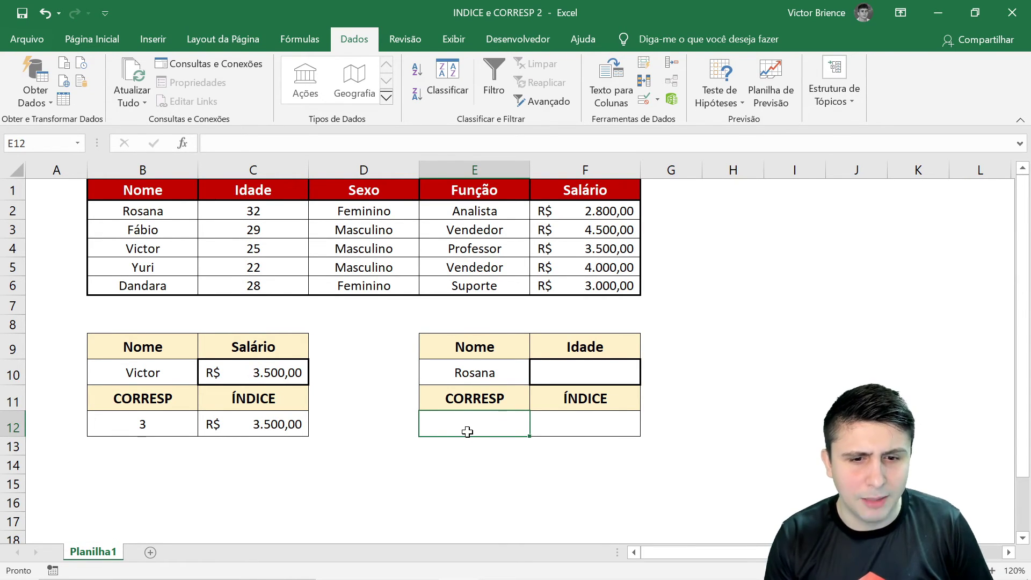
pyautogui.write('=corresp')
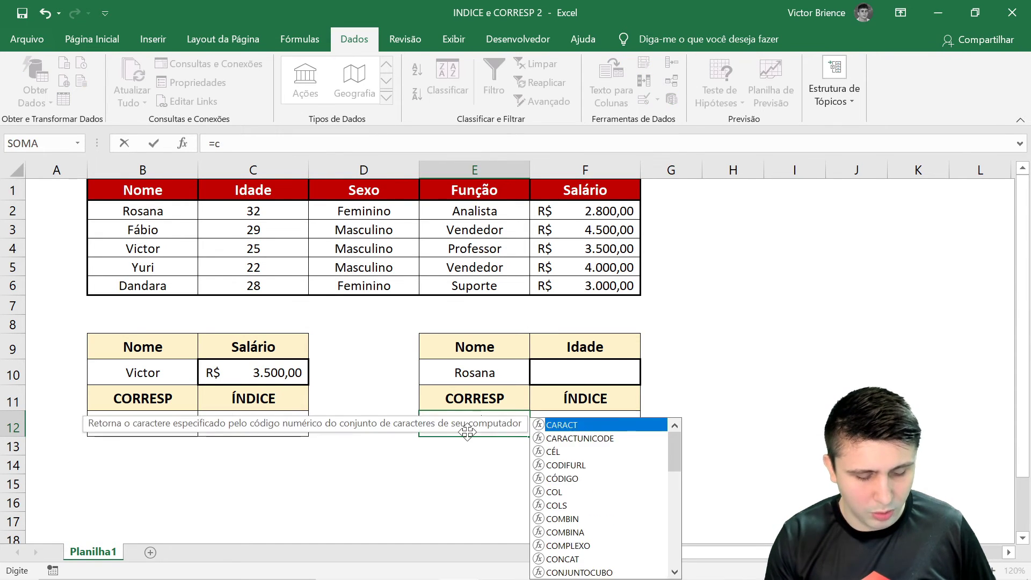
pyautogui.press('Tab')
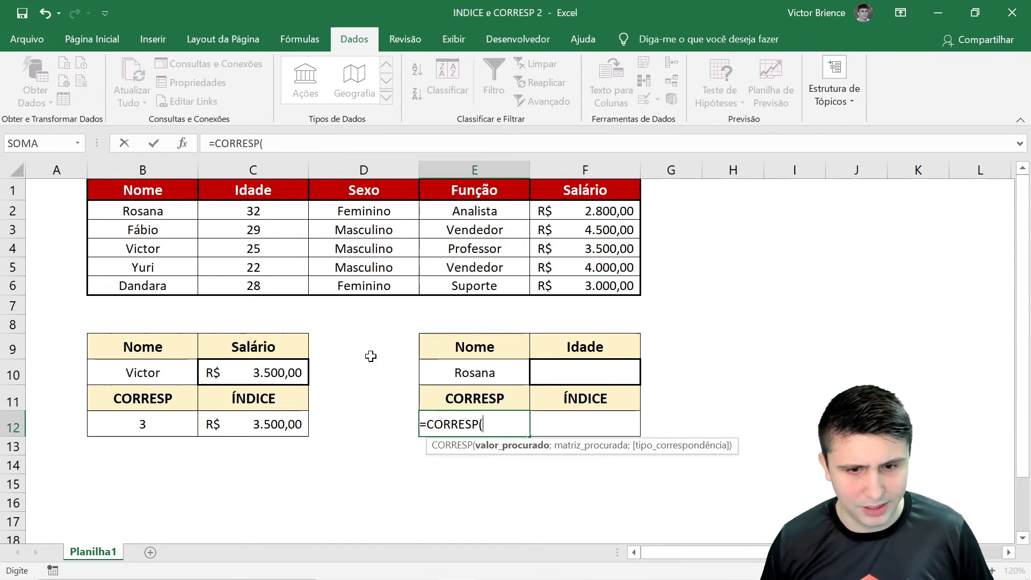
pyautogui.click(473, 373)
pyautogui.write(';')
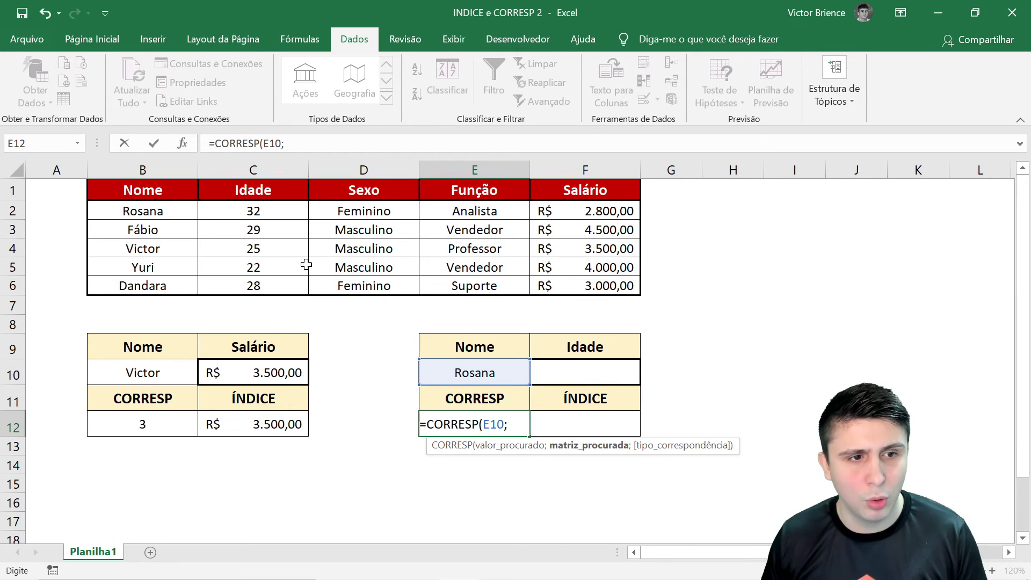
pyautogui.moveTo(172, 209); pyautogui.dragTo(156, 280)
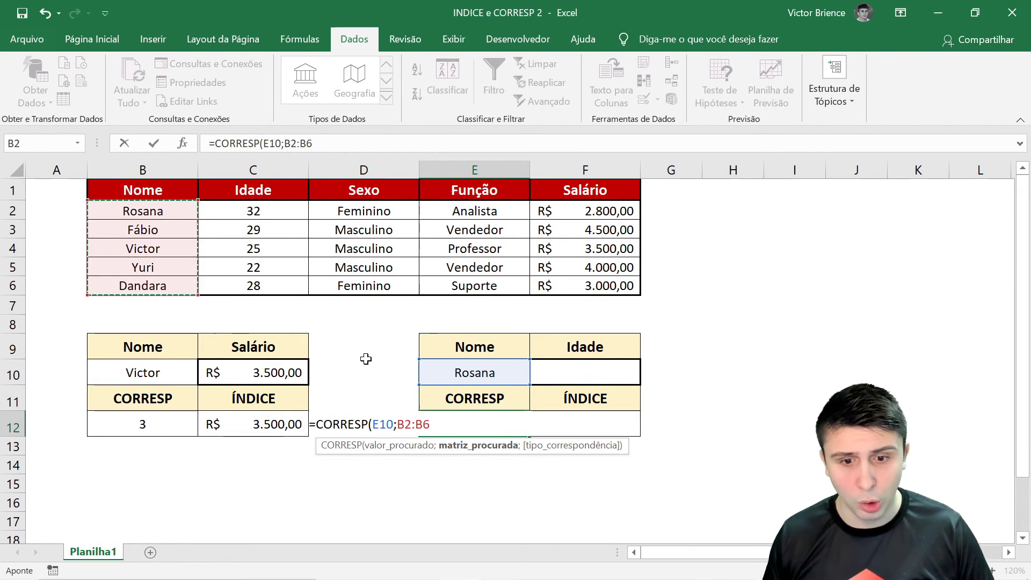
pyautogui.write(';')
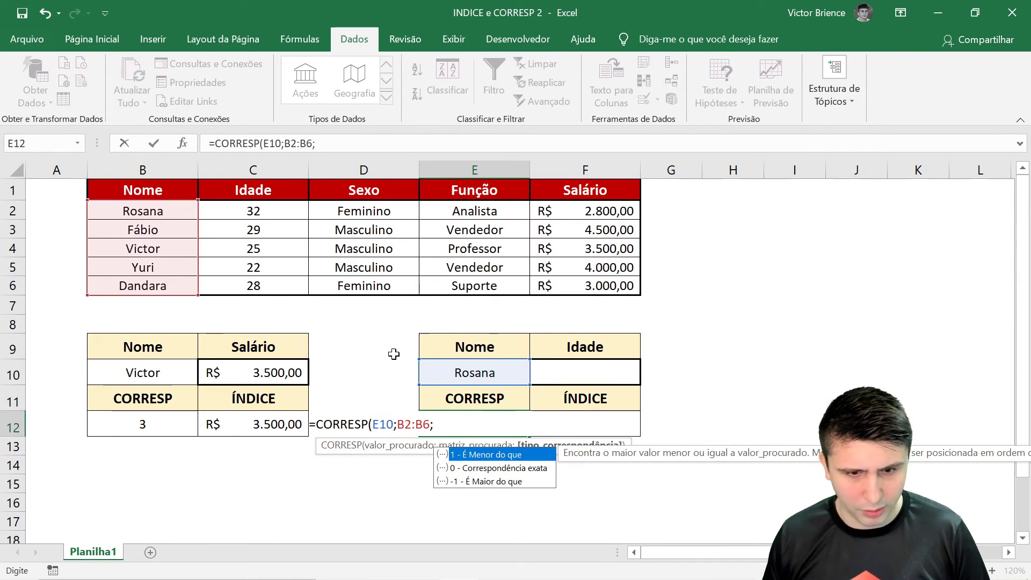
pyautogui.write('0')
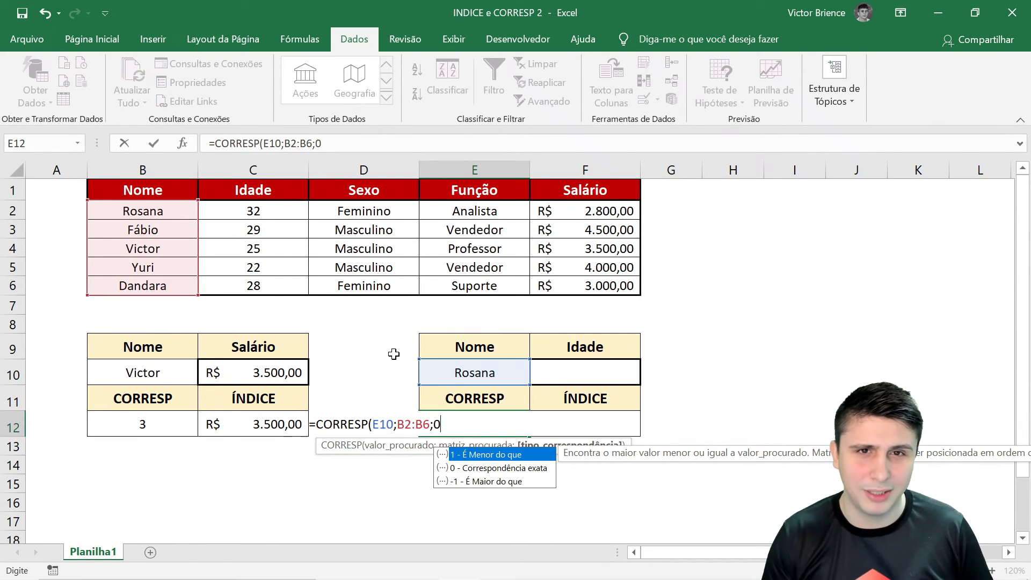
pyautogui.write(')')
pyautogui.press('Return')
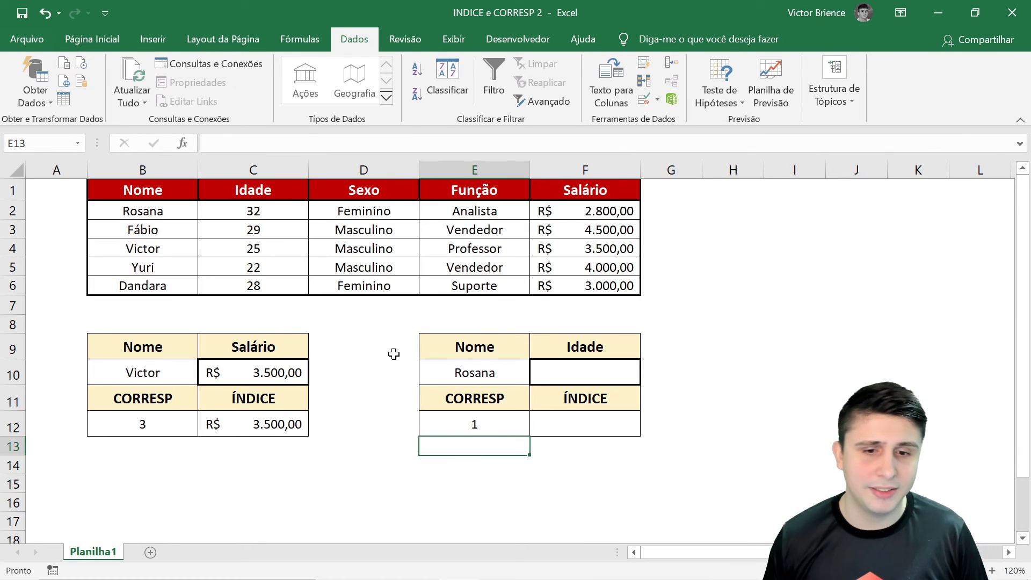
pyautogui.click(468, 381)
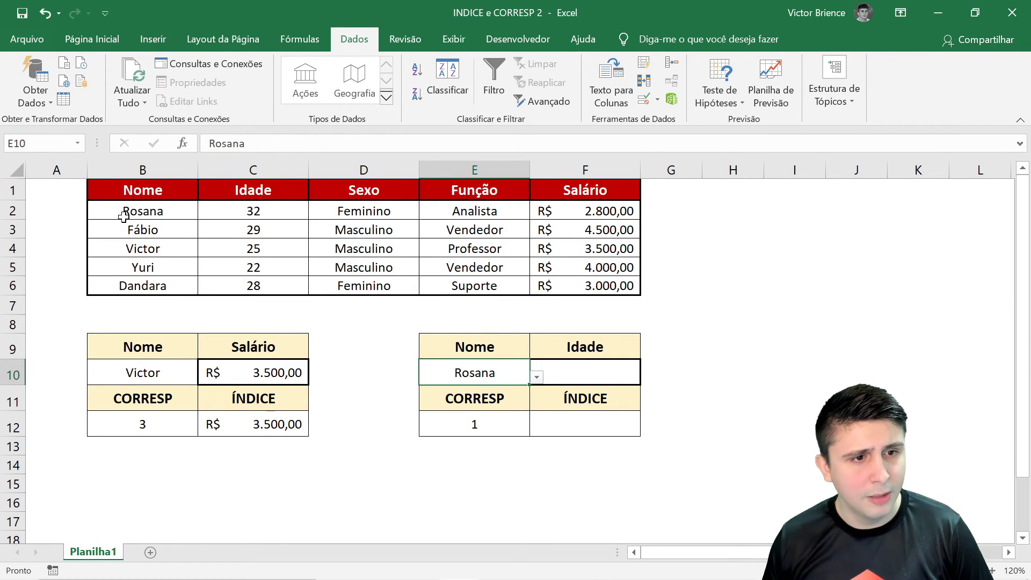
pyautogui.click(124, 213)
pyautogui.click(483, 428)
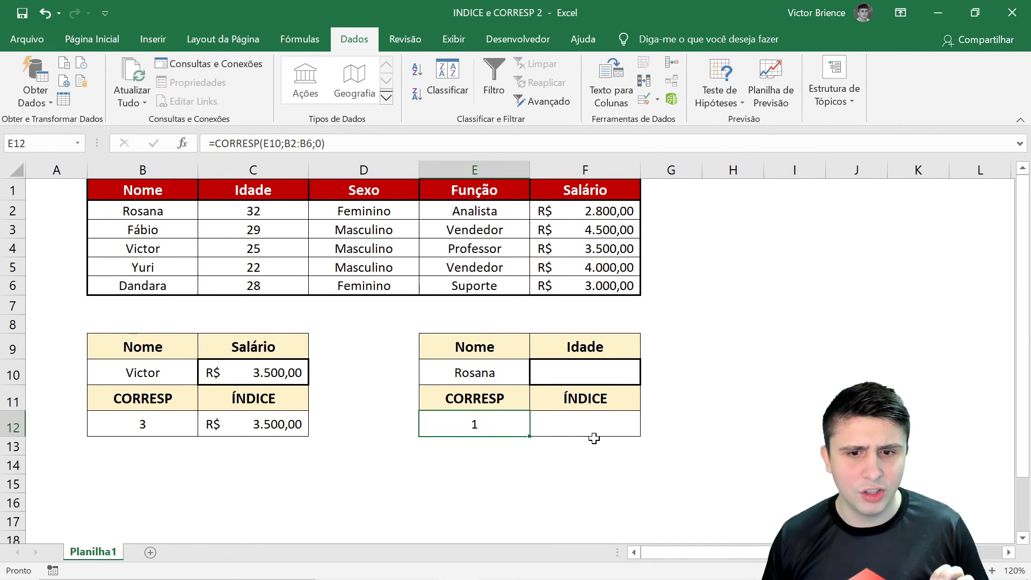
# Enter =ÍNDICE(C2:C6;E12) in F12 to return the age at the position given by CORRESP.
pyautogui.click(581, 422)
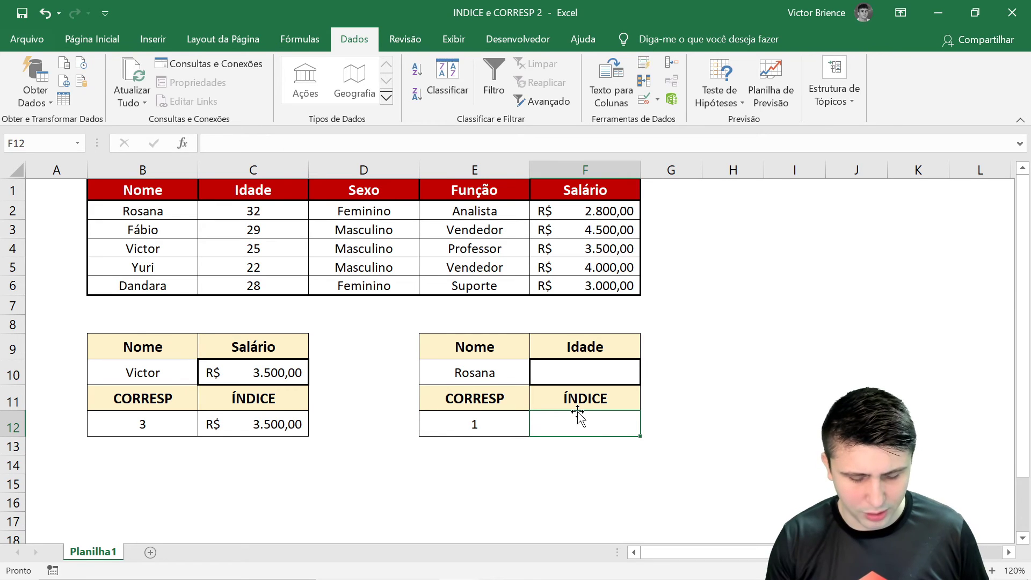
pyautogui.write('=índice')
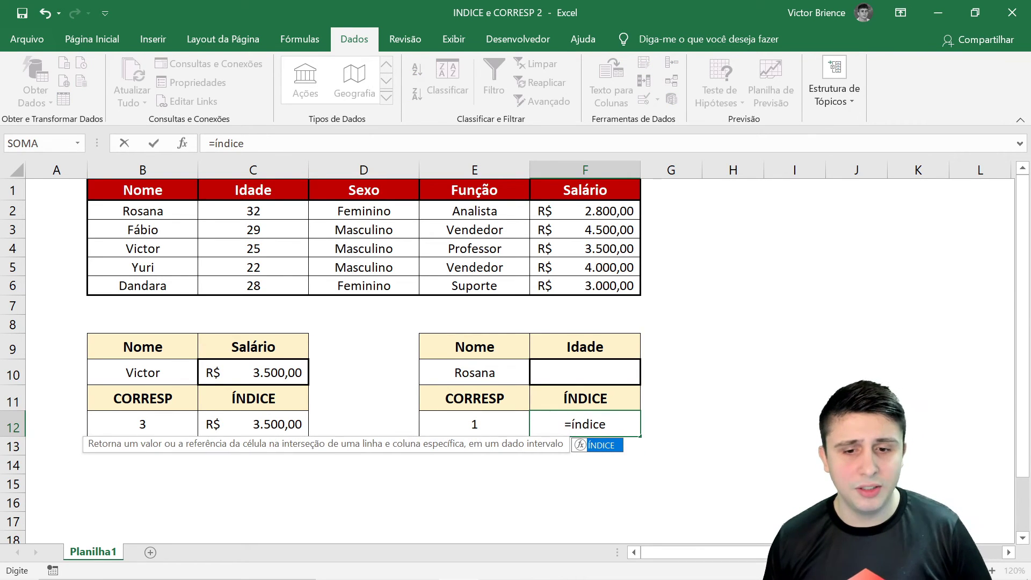
pyautogui.press('Tab')
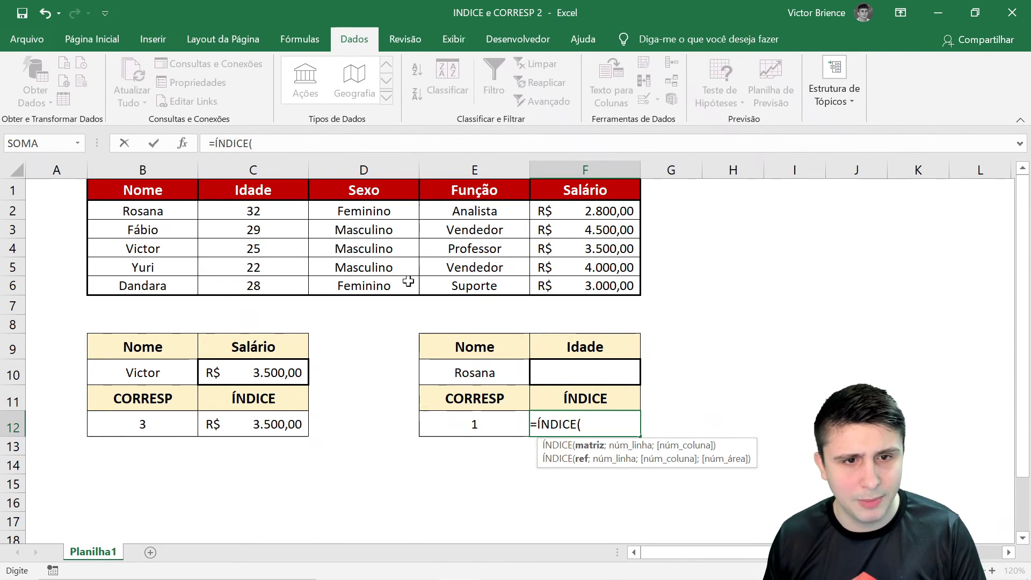
pyautogui.click(275, 218)
pyautogui.moveTo(275, 218); pyautogui.dragTo(272, 274)
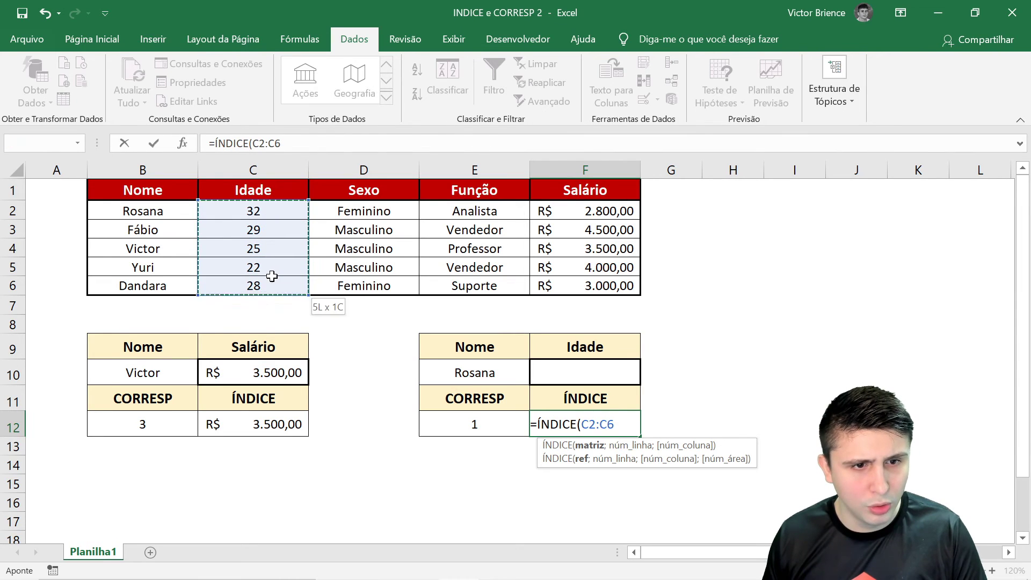
pyautogui.write(';')
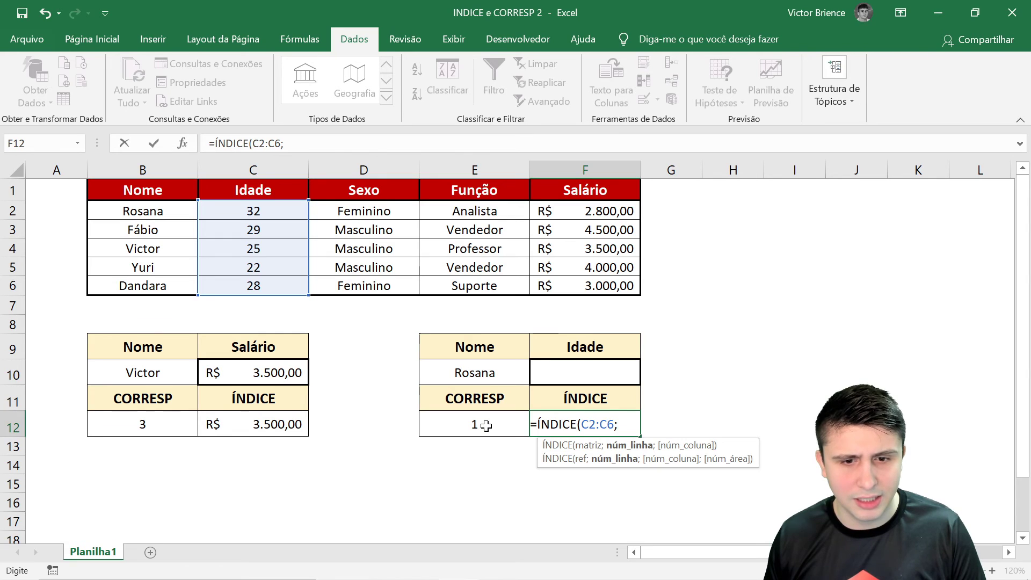
pyautogui.click(486, 426)
pyautogui.write(')')
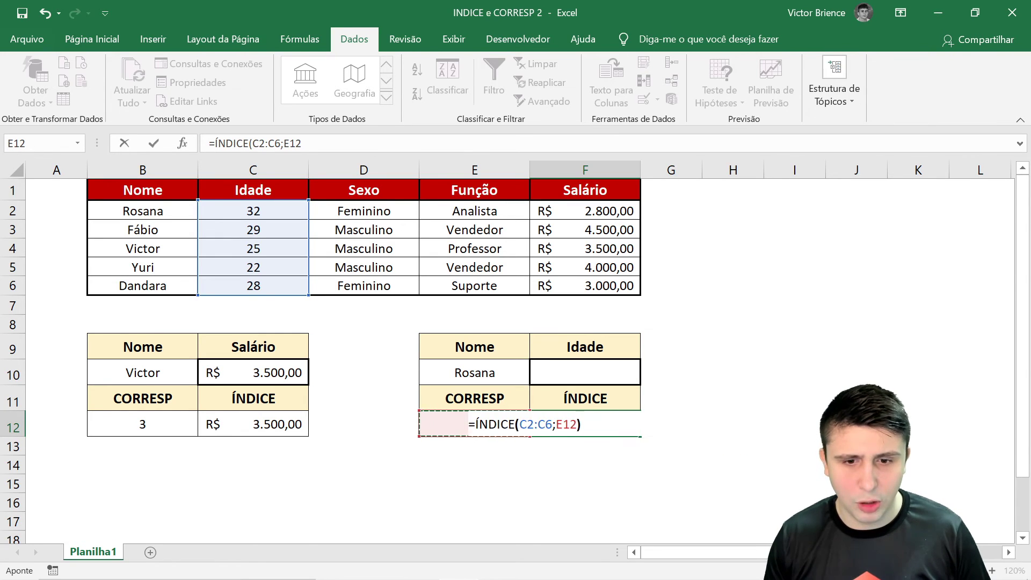
pyautogui.press('Return')
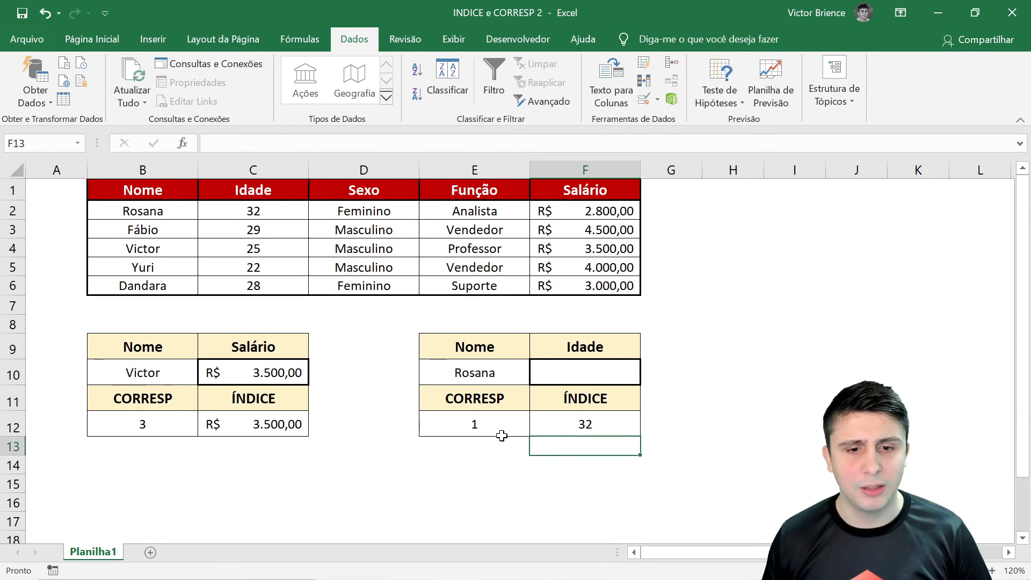
# Check the age returned in F12 against the name in E10, the position in E12 and the source age in C2.
pyautogui.click(472, 376)
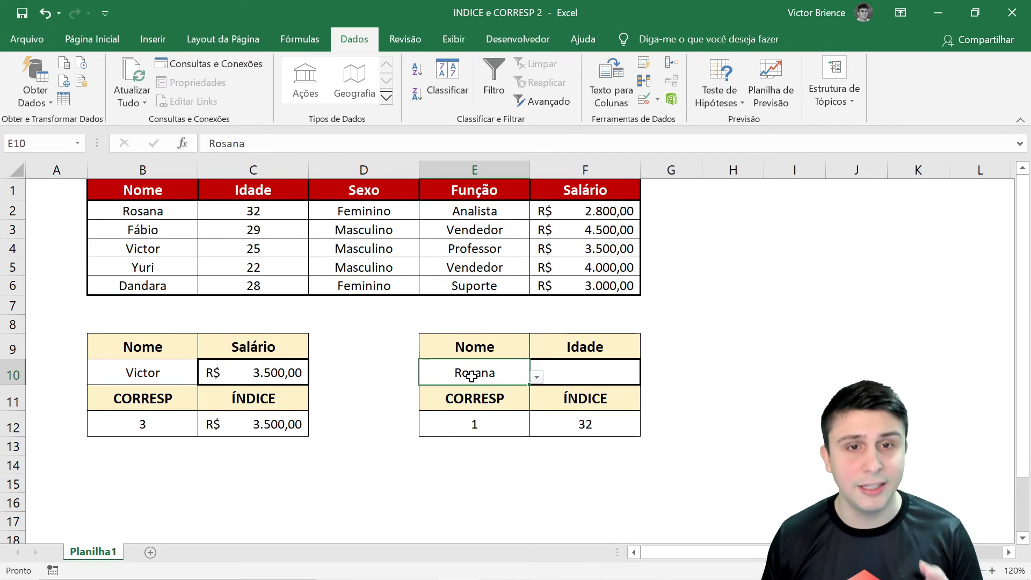
pyautogui.click(472, 426)
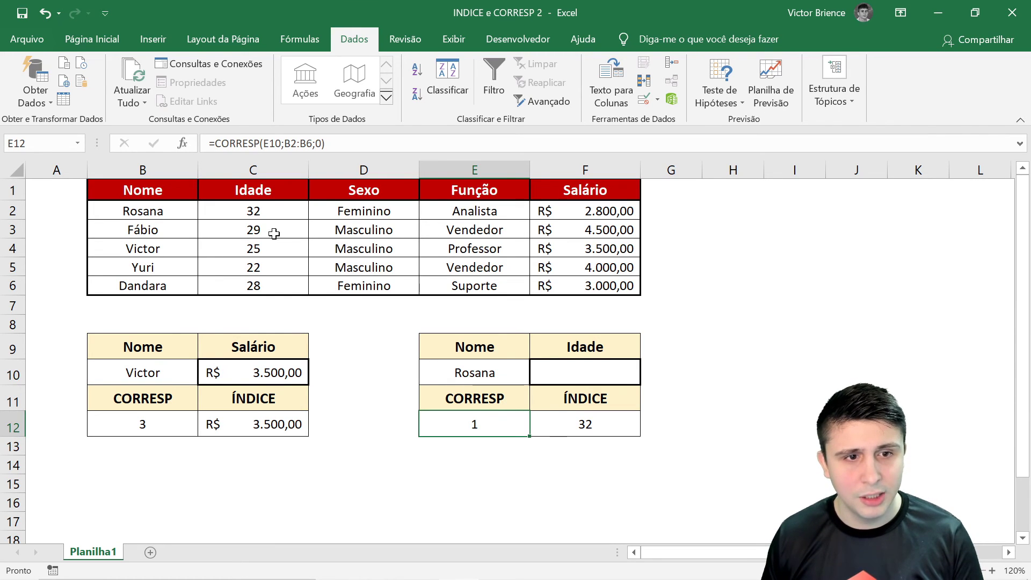
pyautogui.click(559, 421)
pyautogui.click(239, 204)
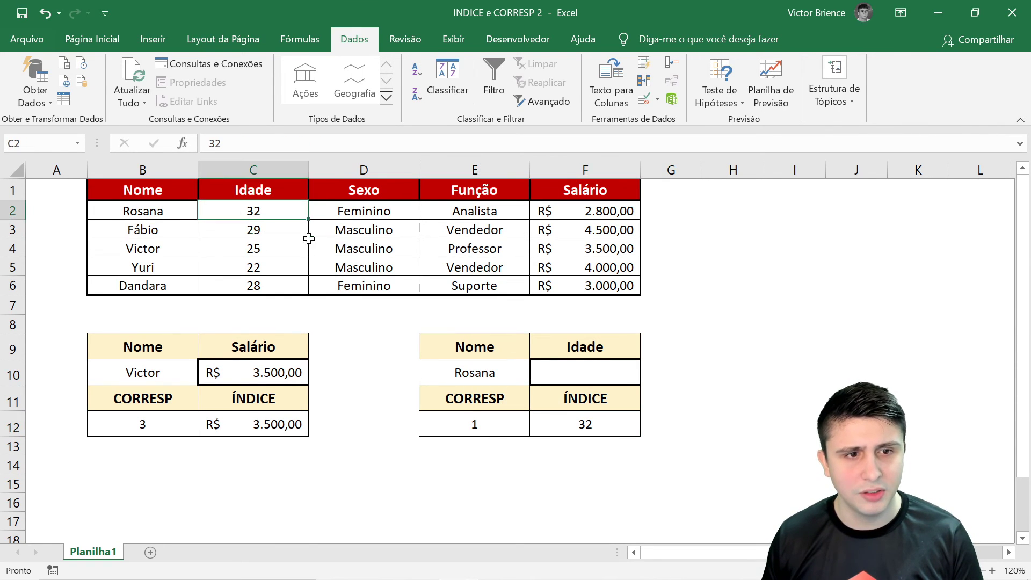
pyautogui.click(688, 379)
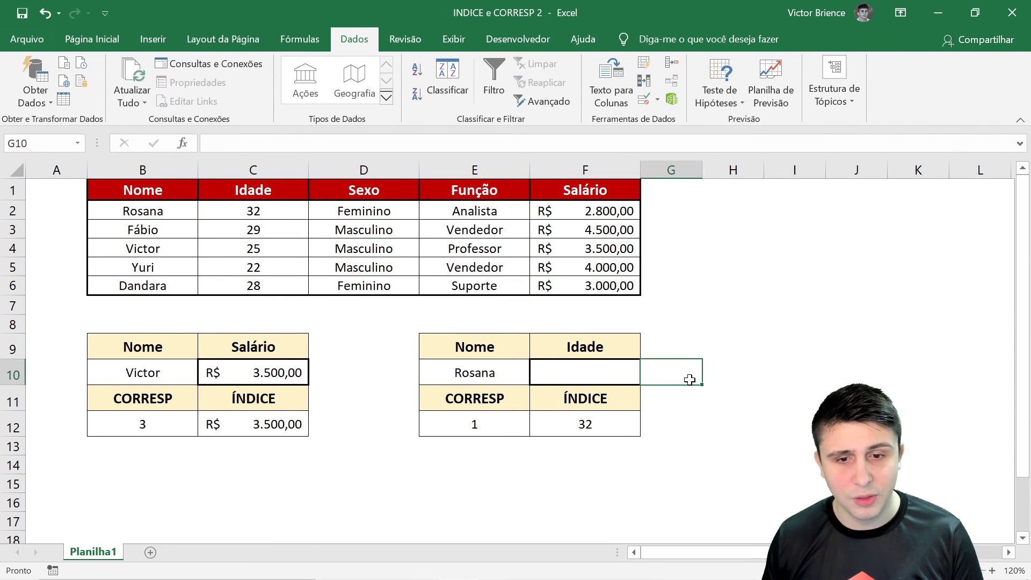
# Enter the combined formula =ÍNDICE(C2:C6;CORRESP(E10;B2:B6;0)) in F10 under Idade.
pyautogui.click(603, 379)
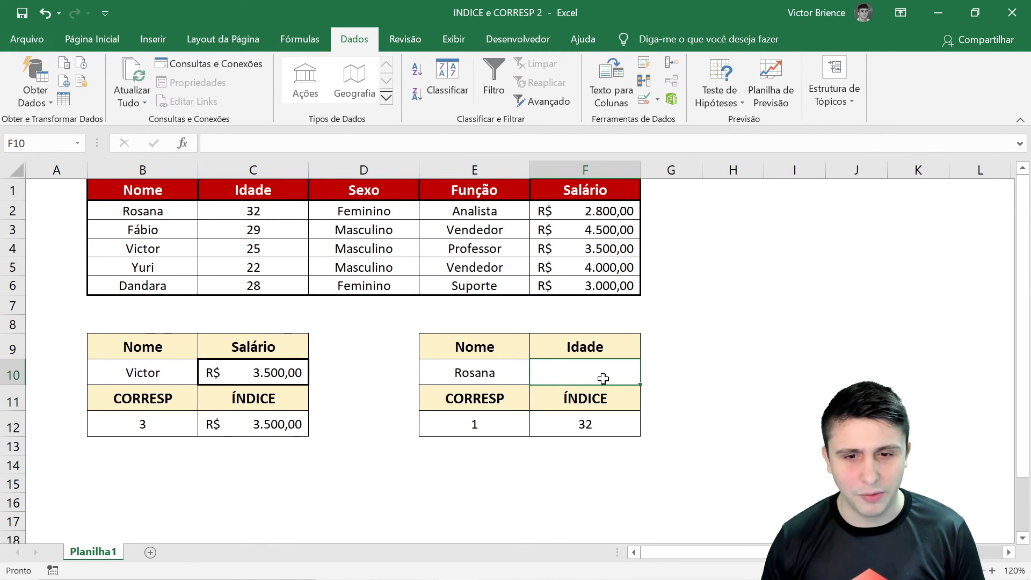
pyautogui.write('=')
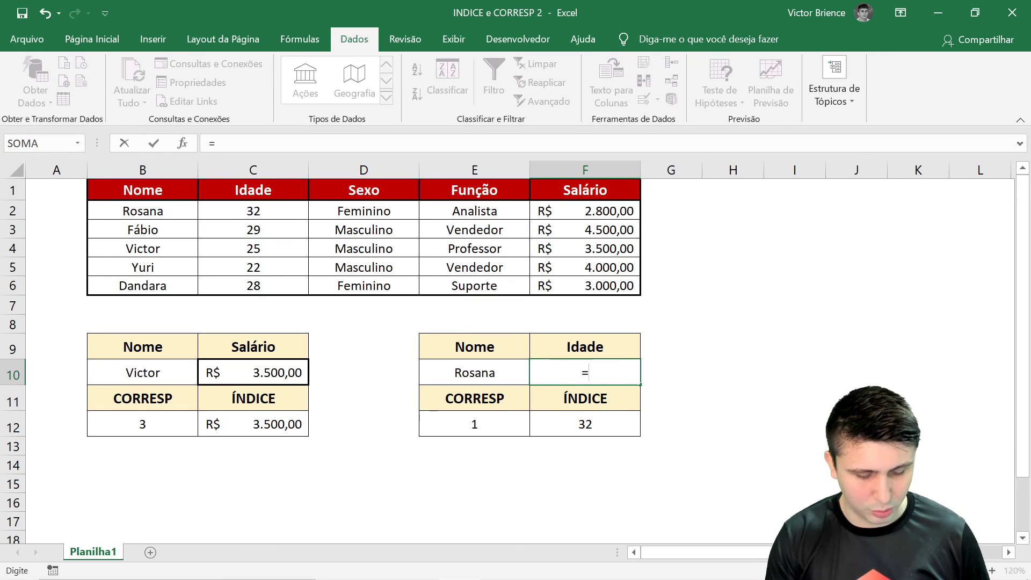
pyautogui.write('ín')
pyautogui.press('Tab')
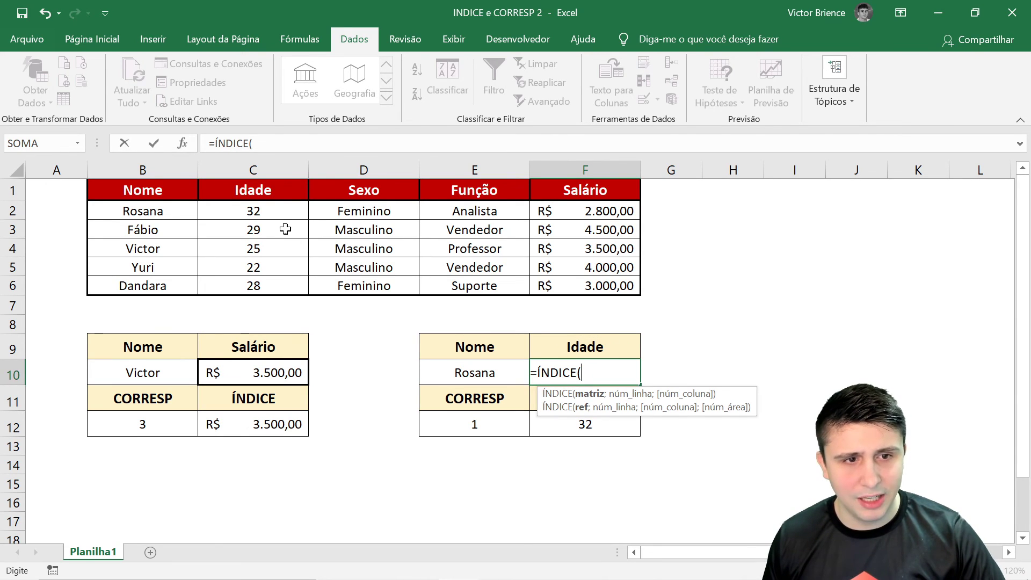
pyautogui.moveTo(264, 213); pyautogui.dragTo(277, 286)
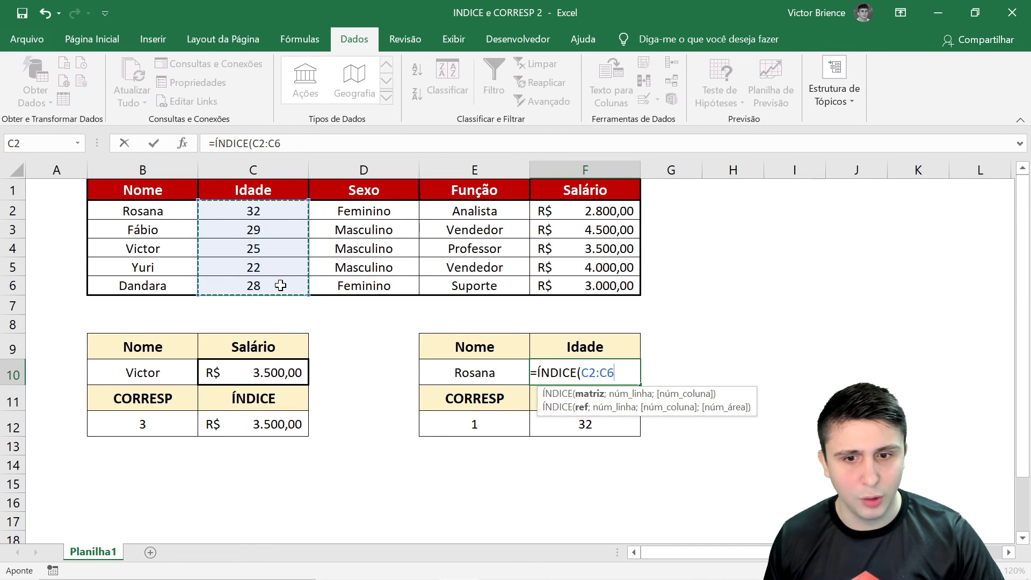
pyautogui.write(';')
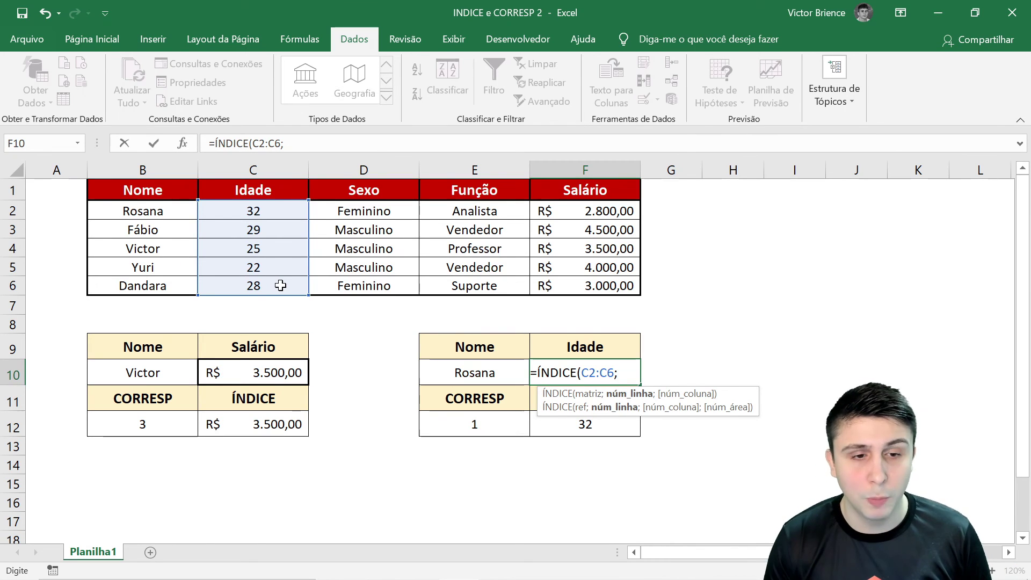
pyautogui.write('corresp')
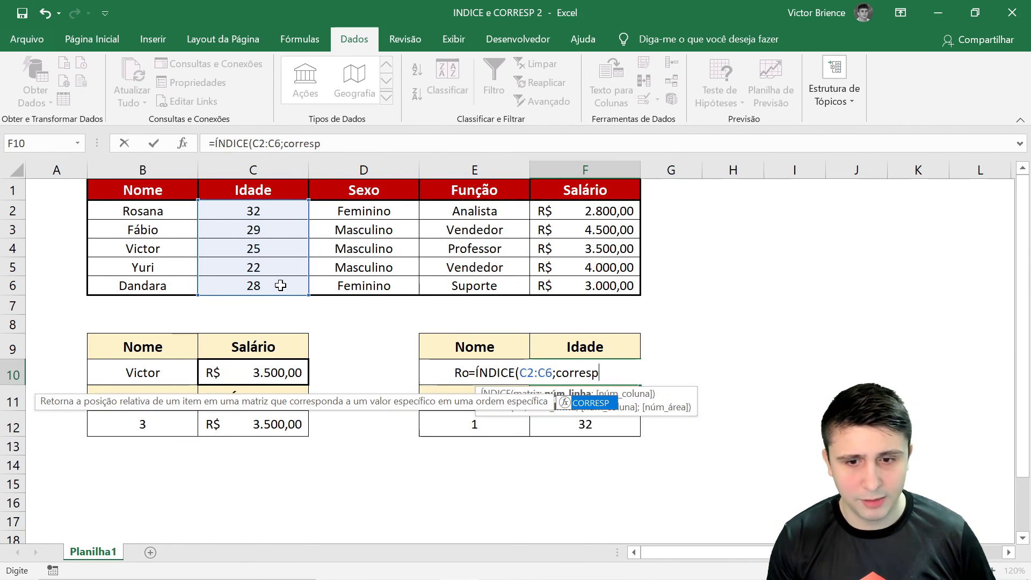
pyautogui.press('Tab')
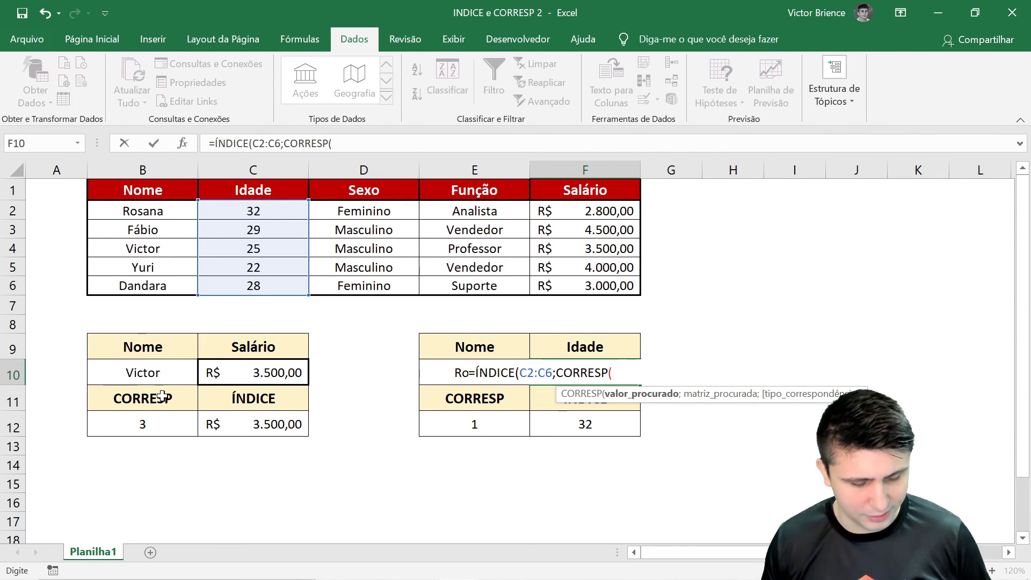
pyautogui.write('E10')
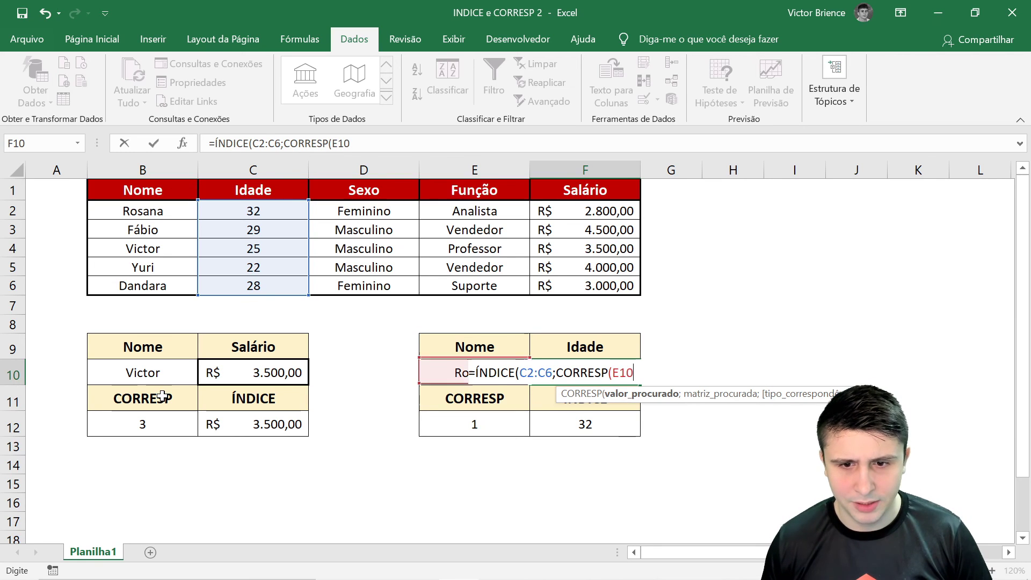
pyautogui.write(';')
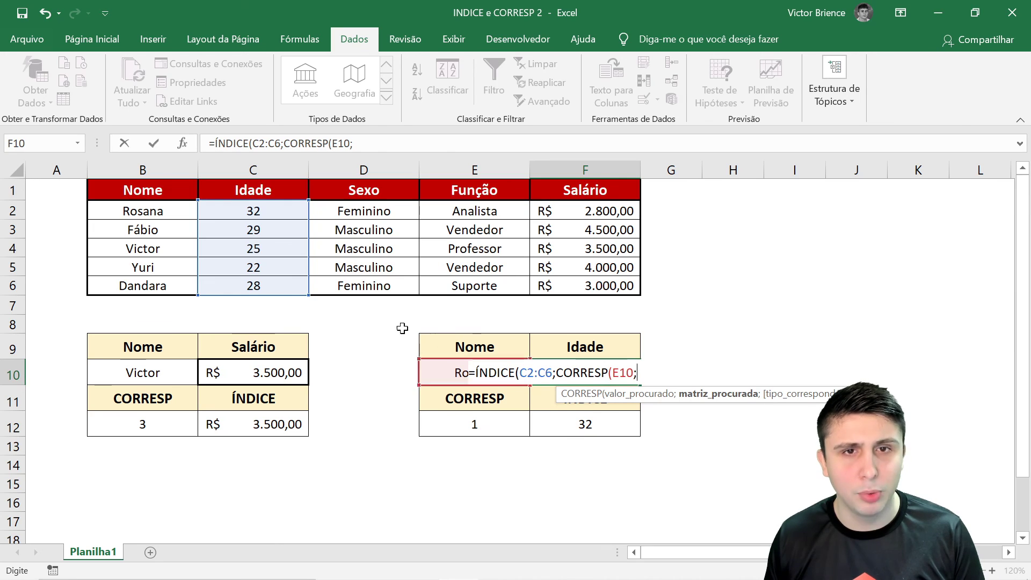
pyautogui.moveTo(146, 213); pyautogui.dragTo(154, 289)
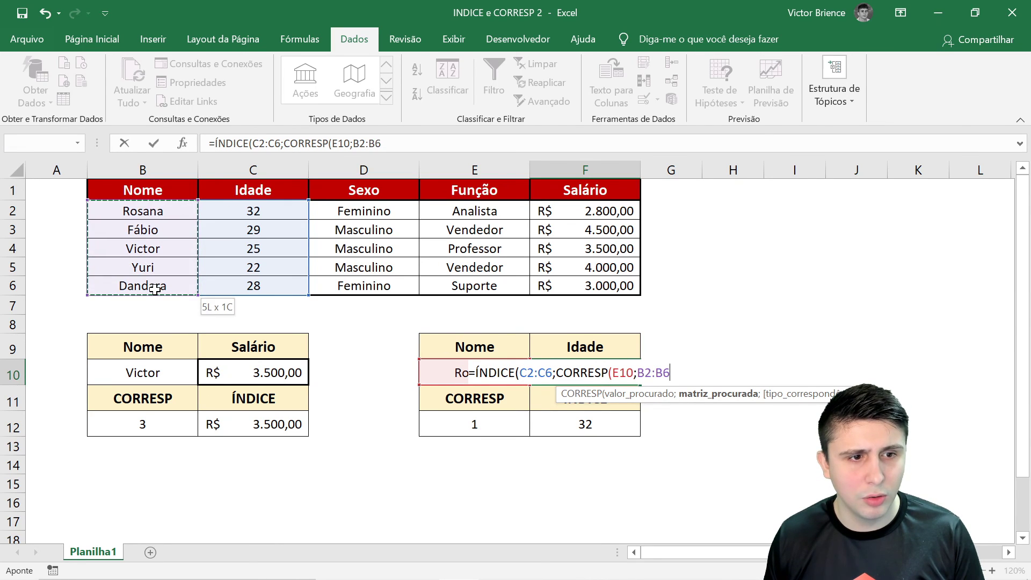
pyautogui.write(';')
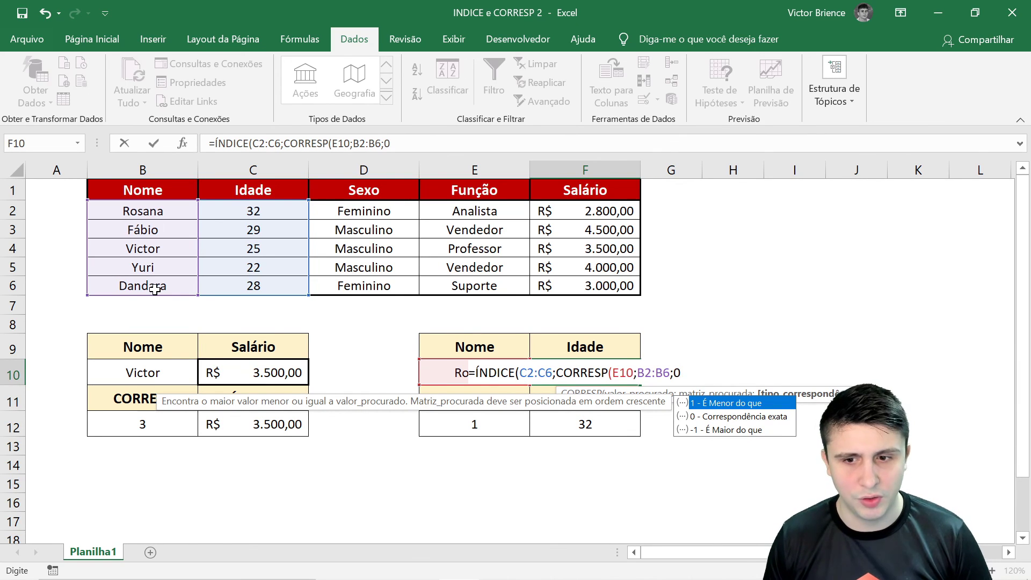
pyautogui.write('0)')
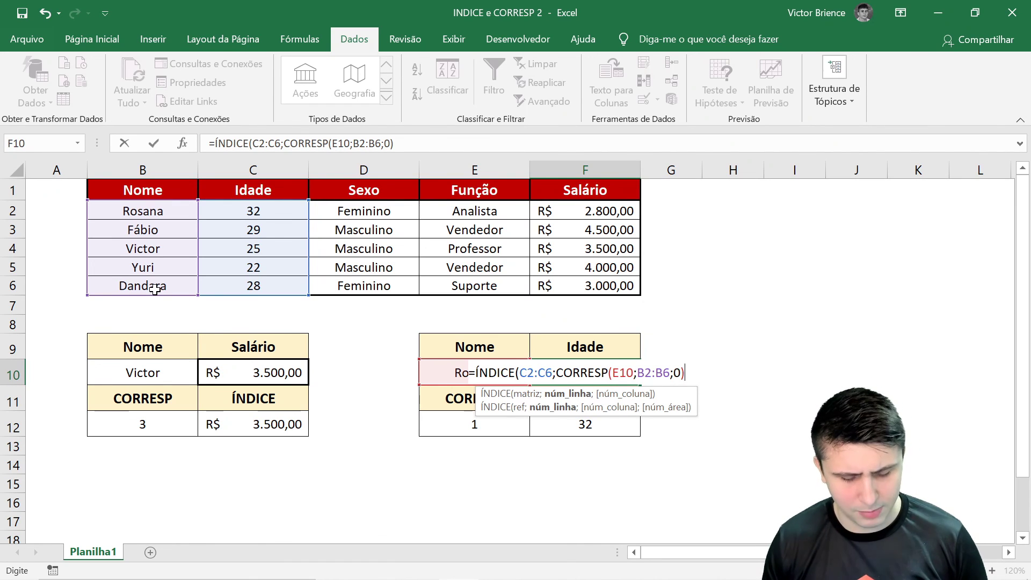
pyautogui.write(')')
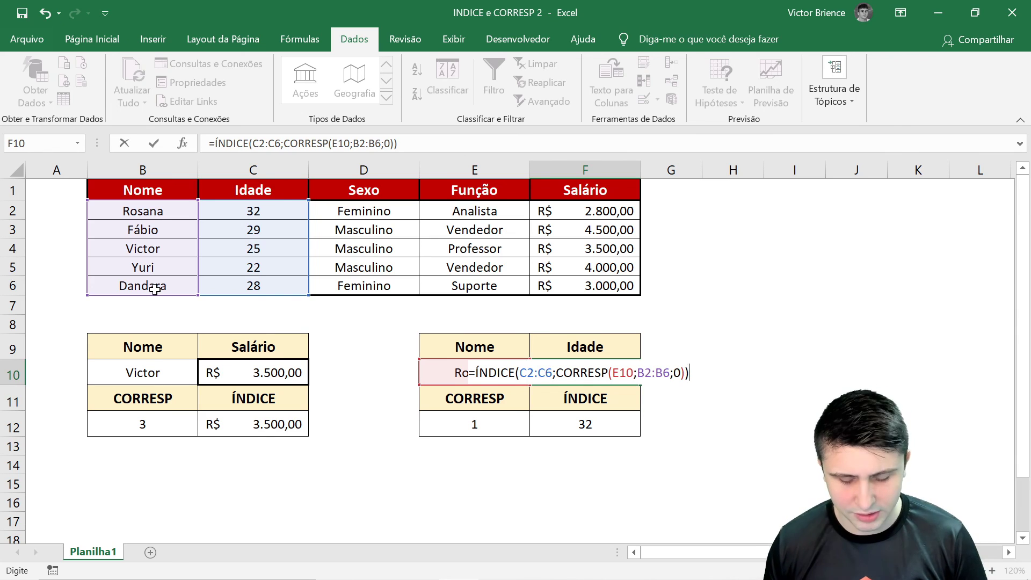
pyautogui.press('Return')
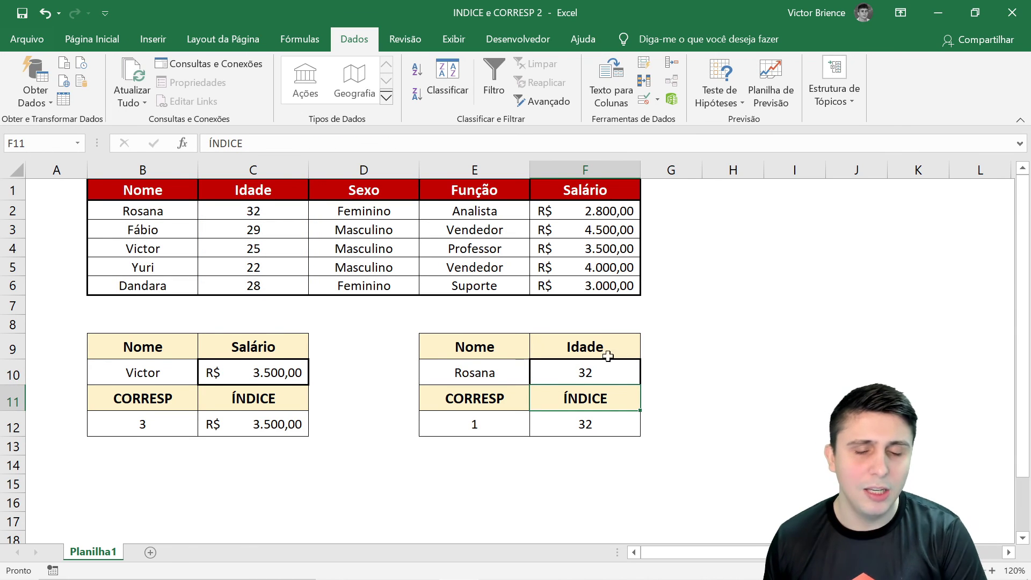
pyautogui.click(685, 362)
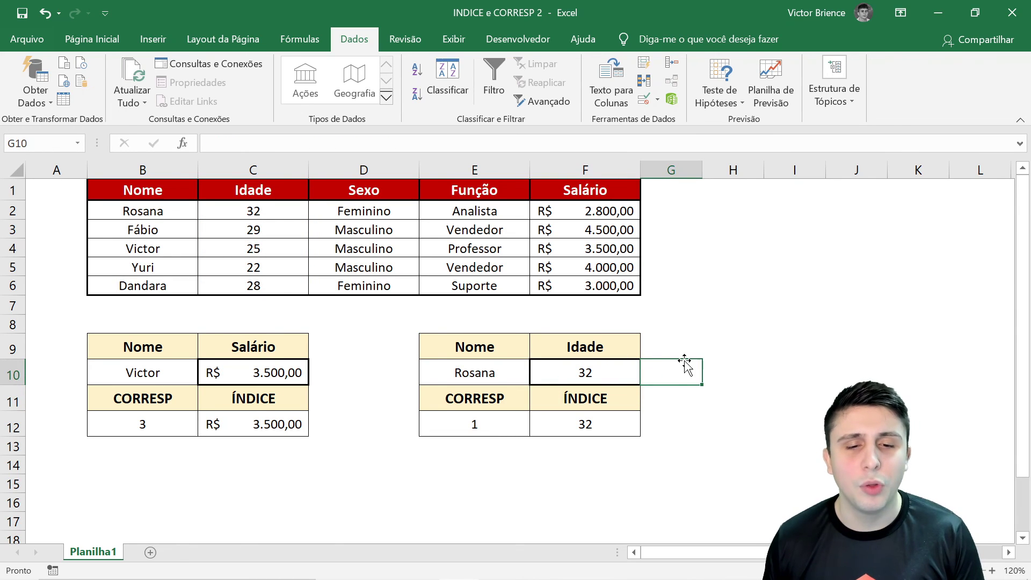
# Test the age lookup by choosing the name from B3 in the E10 list, and switch the cell to the name from B4.
pyautogui.click(477, 380)
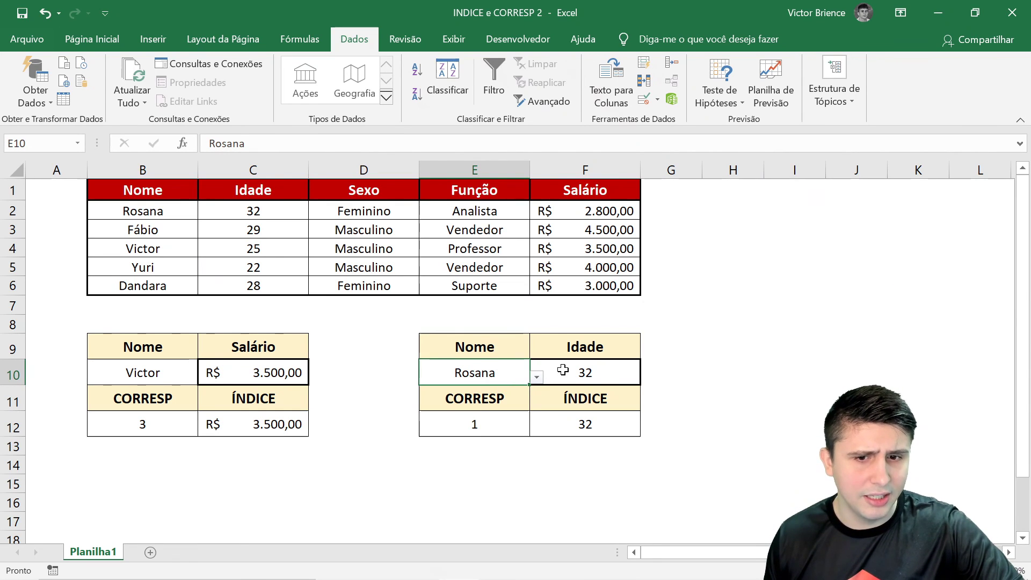
pyautogui.click(536, 377)
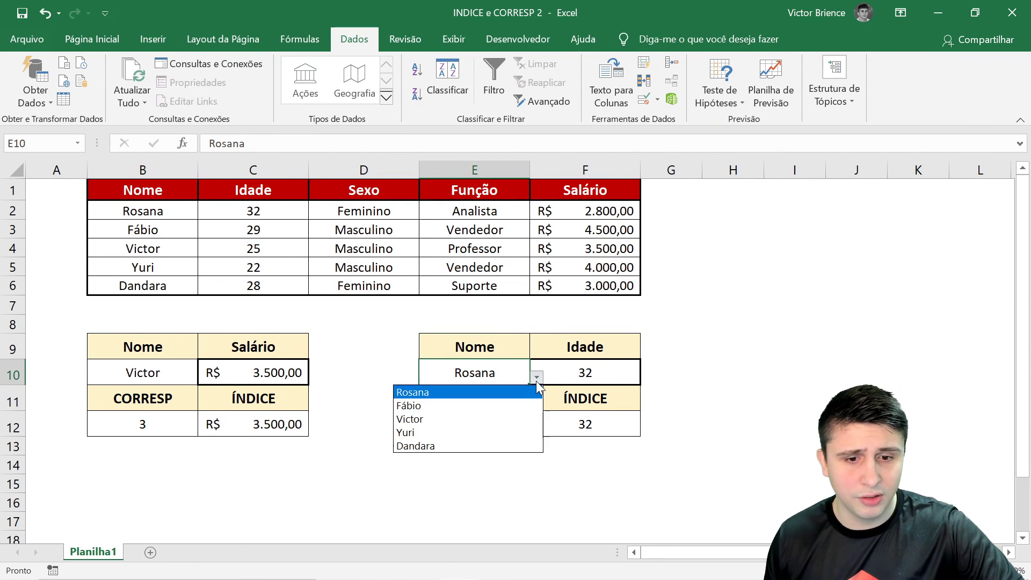
pyautogui.click(460, 406)
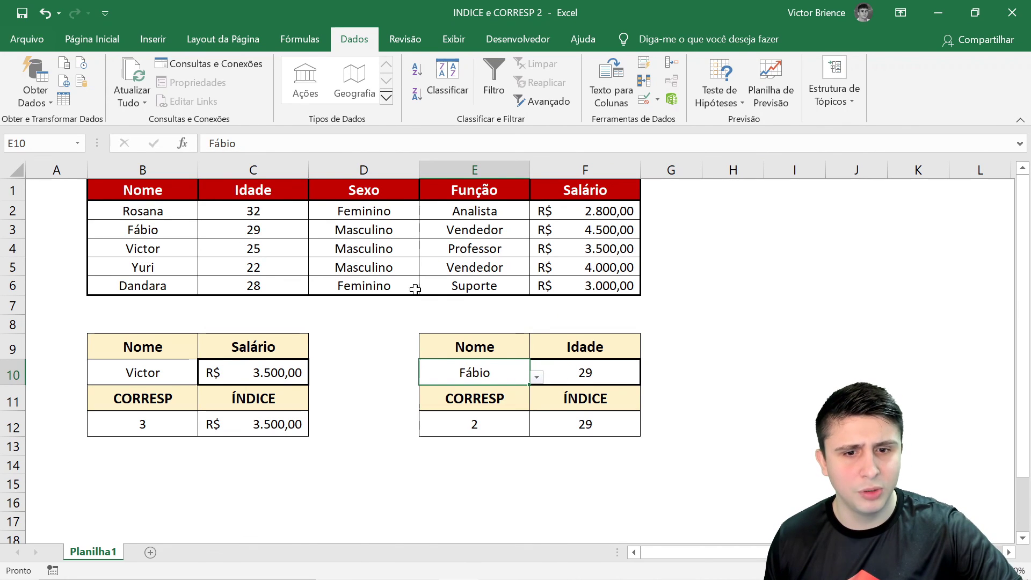
pyautogui.click(537, 377)
pyautogui.click(497, 405)
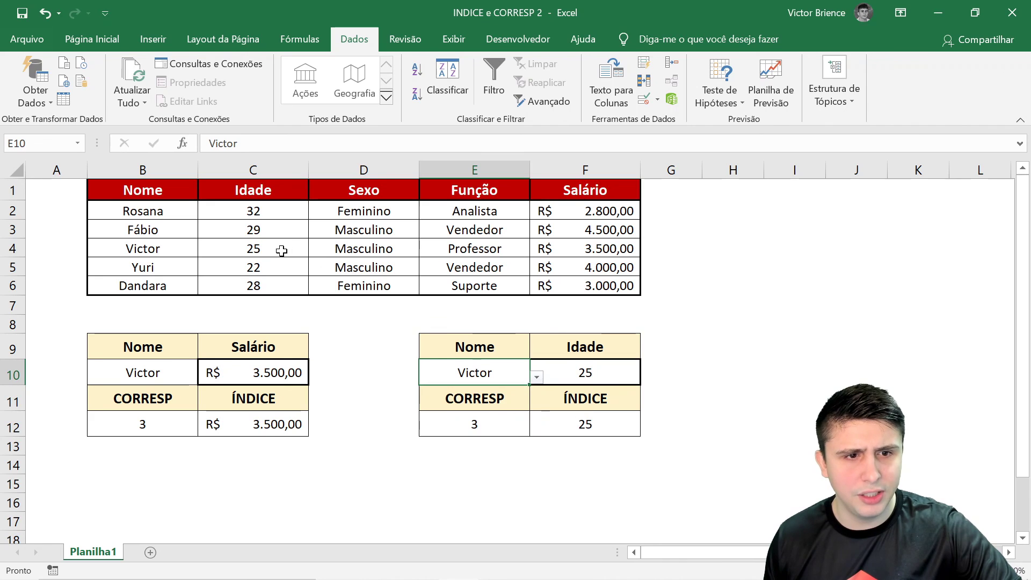
pyautogui.click(699, 370)
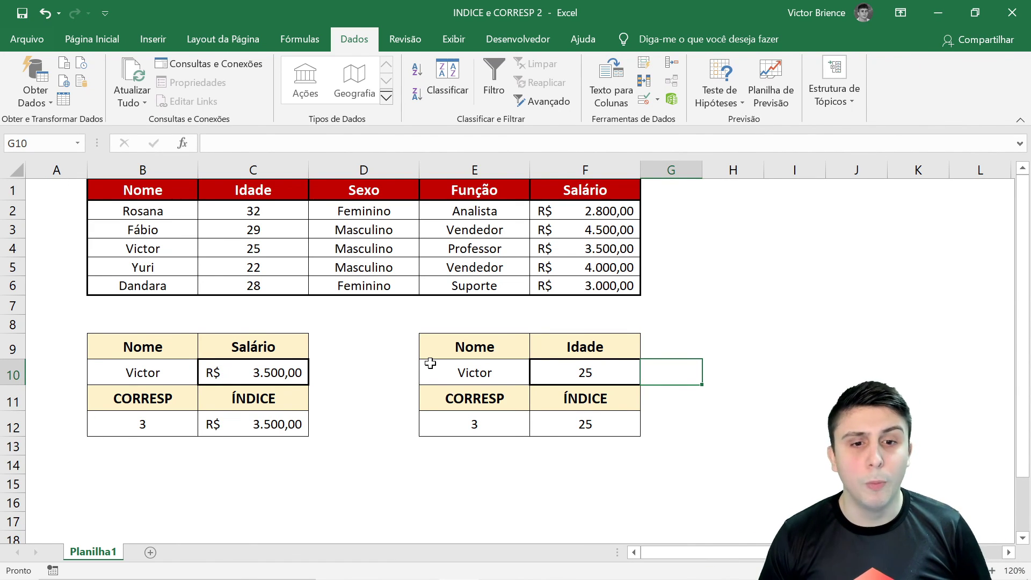
pyautogui.click(400, 357)
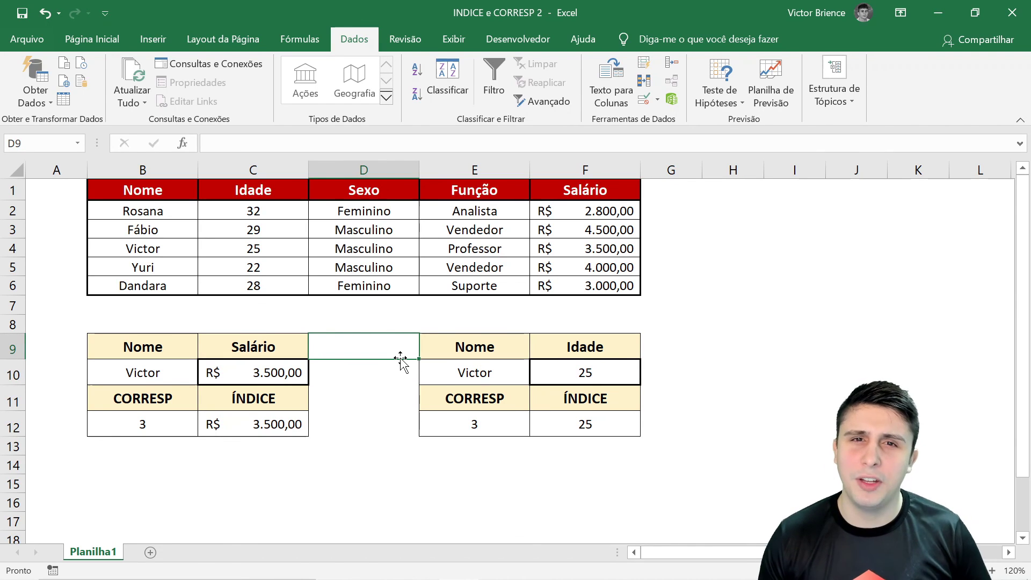